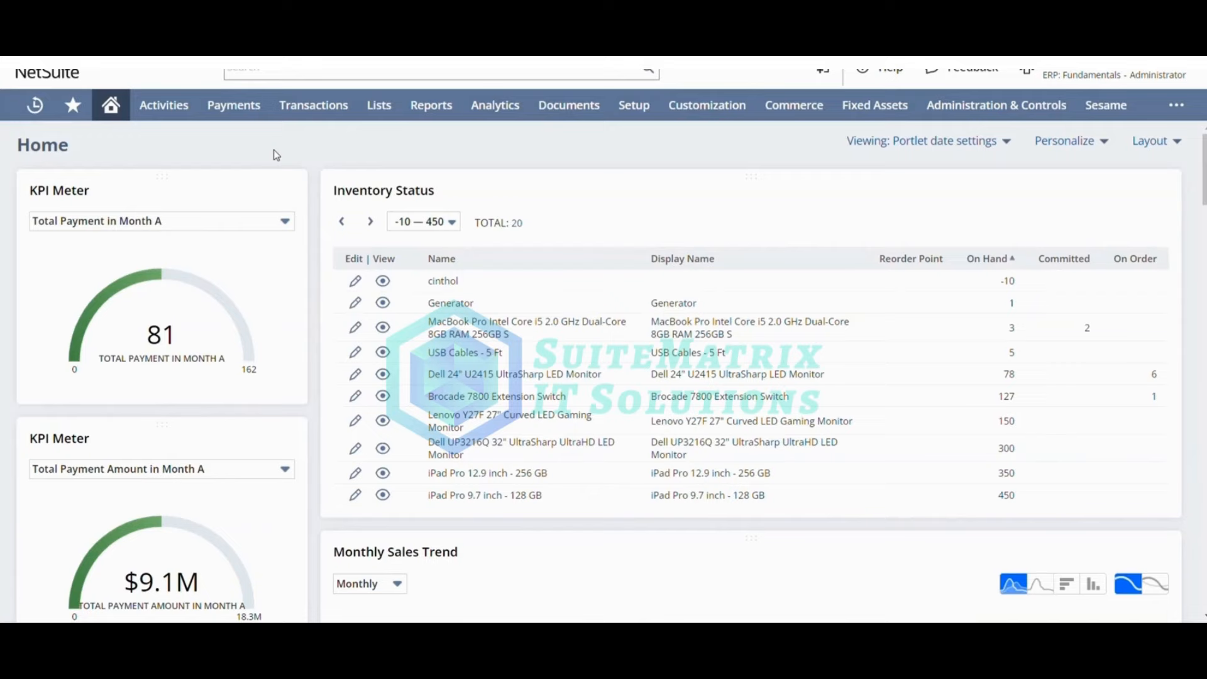
Open a new credit memo form from the customer transactions
{"action": "mouse_move", "coordinate": [319, 107]}
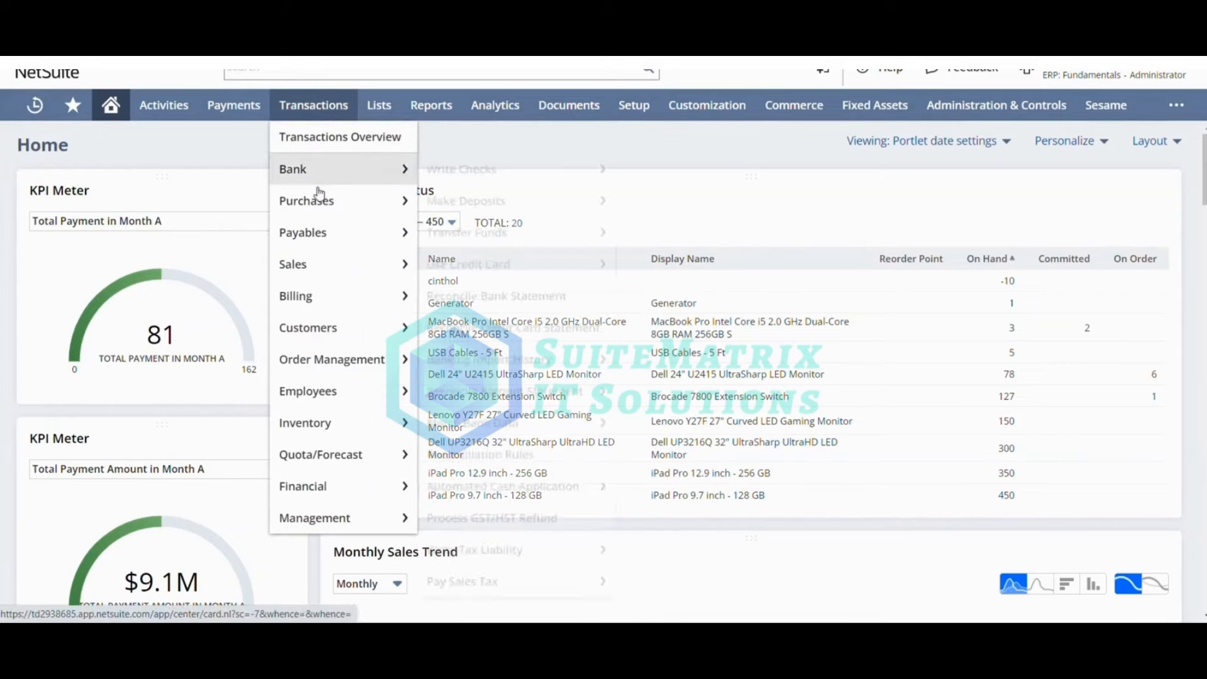
{"action": "mouse_move", "coordinate": [318, 326]}
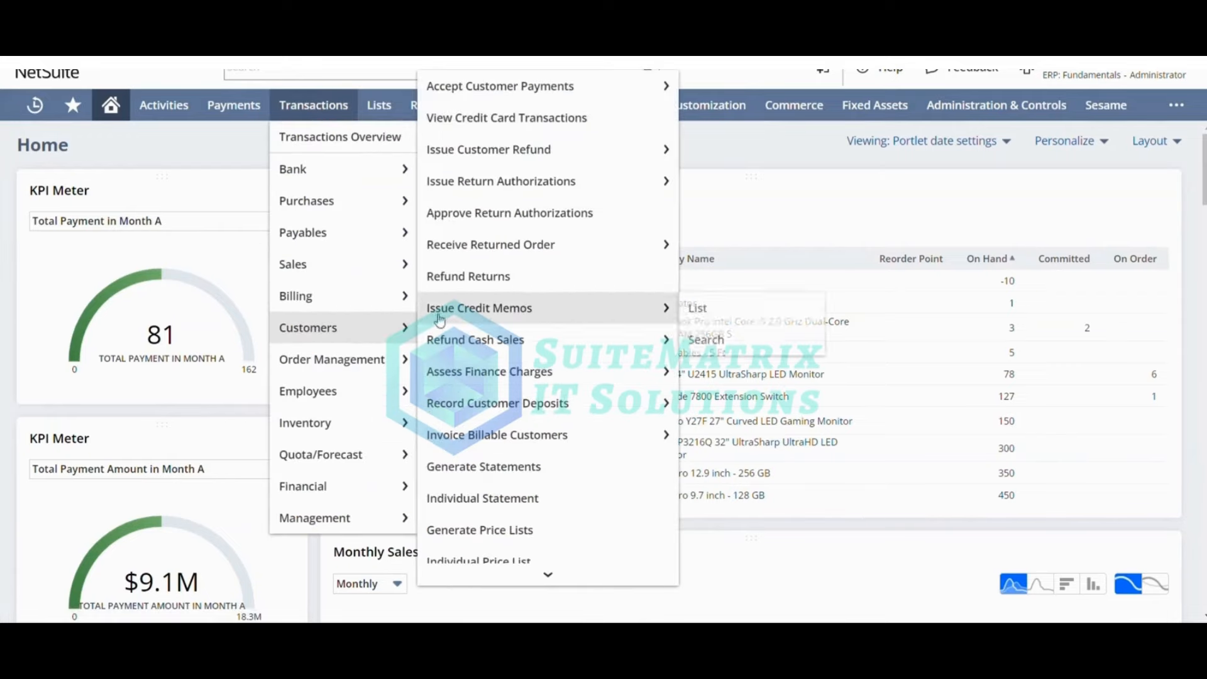
{"action": "mouse_move", "coordinate": [466, 319]}
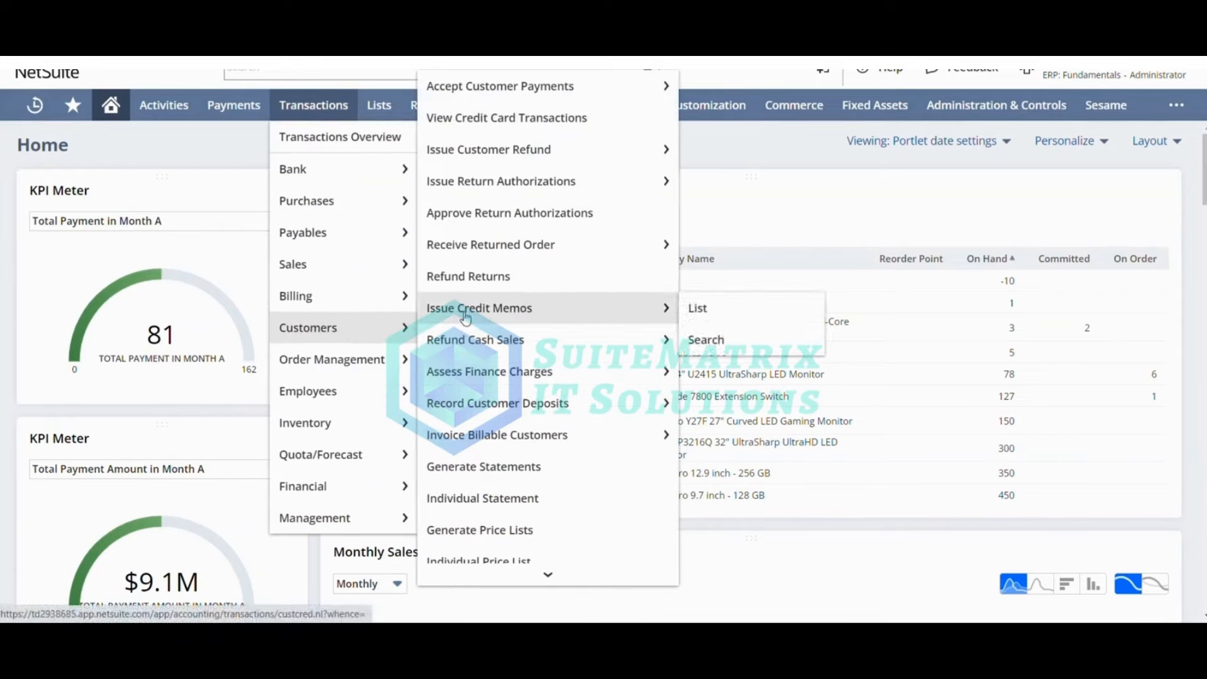
{"action": "left_click", "coordinate": [519, 311]}
Look up the field ID of the credit memo's Status field in its field help, and close the help
{"action": "scroll", "coordinate": [413, 386], "scroll_direction": "down", "scroll_amount": 1}
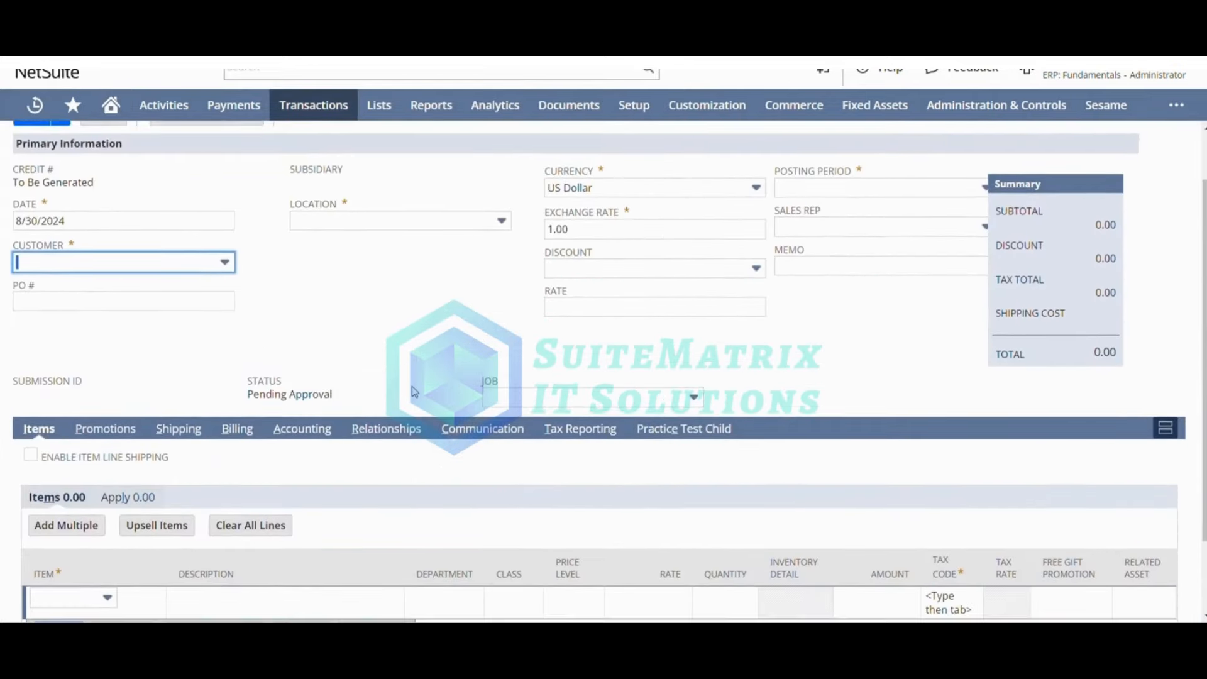
{"action": "scroll", "coordinate": [412, 386], "scroll_direction": "up", "scroll_amount": 1}
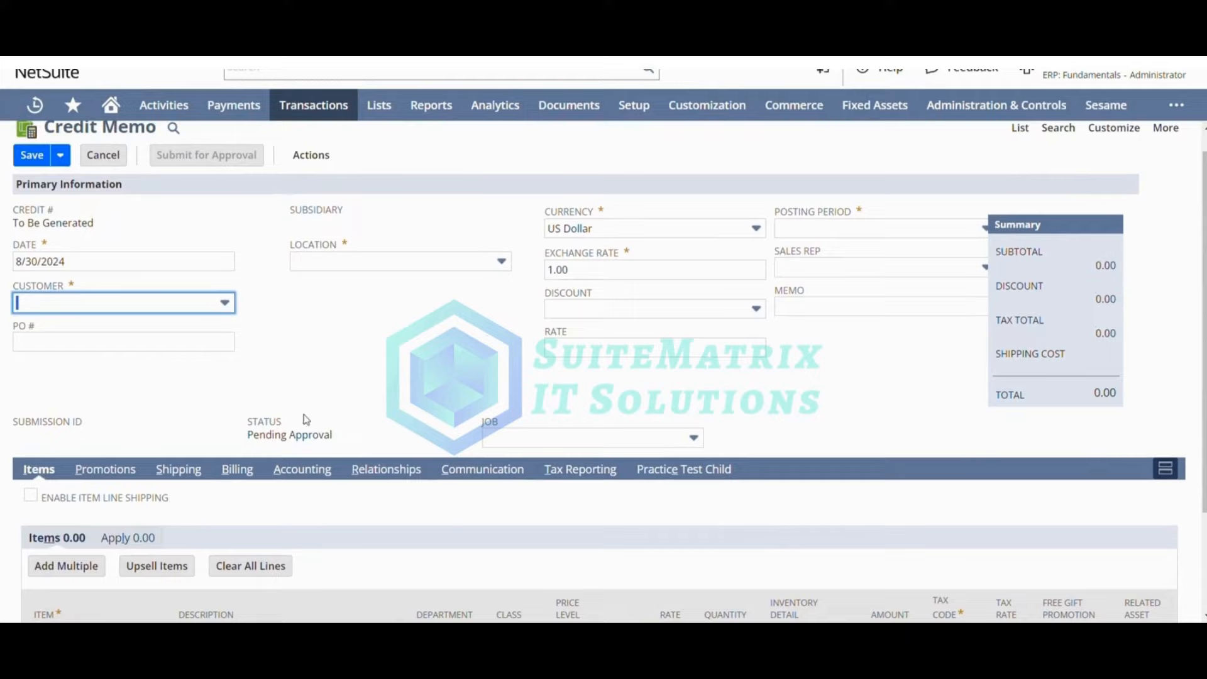
{"action": "left_click", "coordinate": [275, 419]}
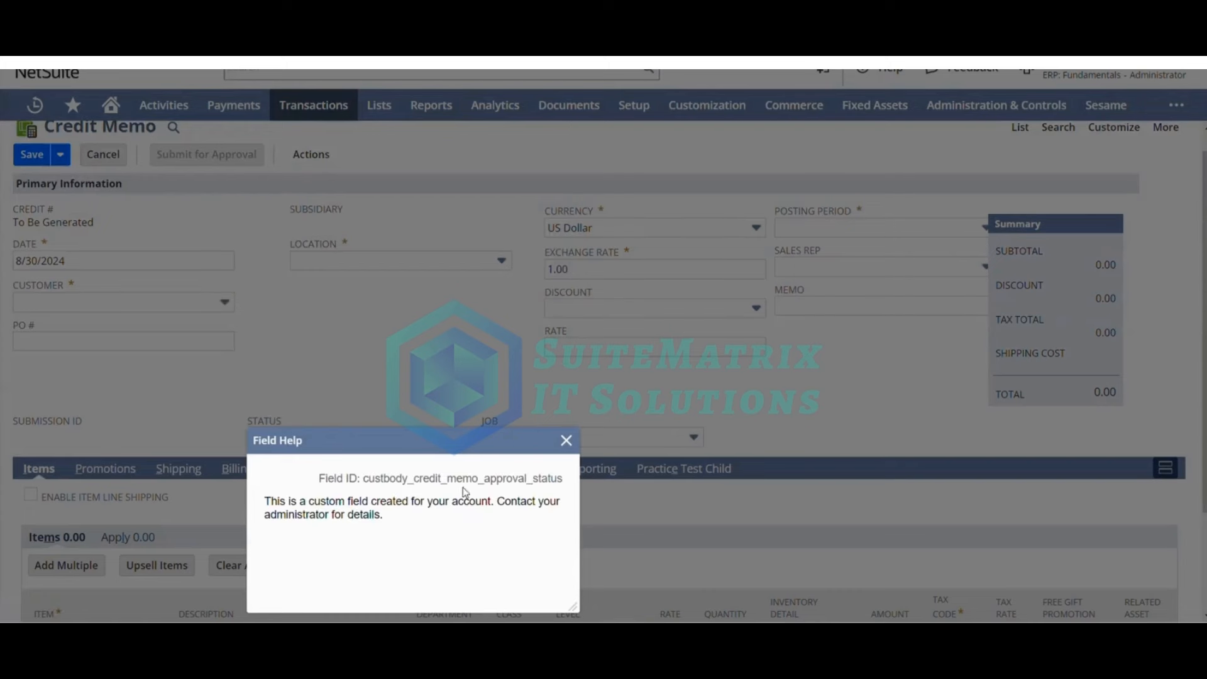
{"action": "triple_click", "coordinate": [464, 478]}
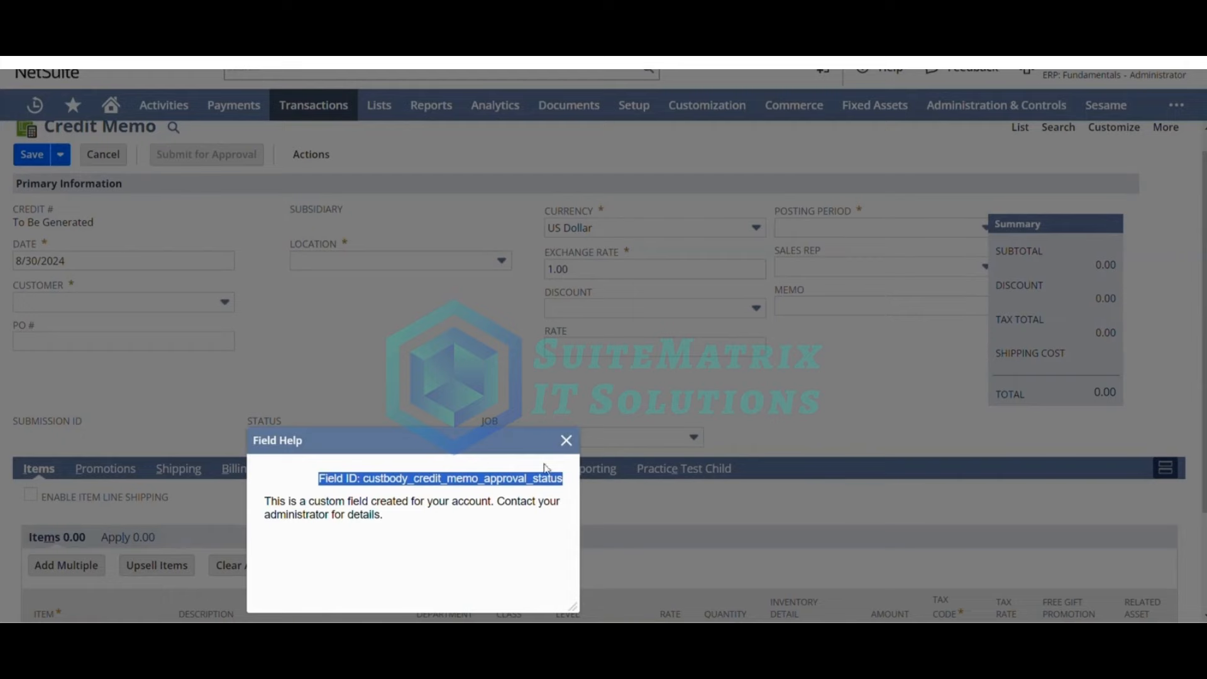
{"action": "left_click", "coordinate": [567, 447]}
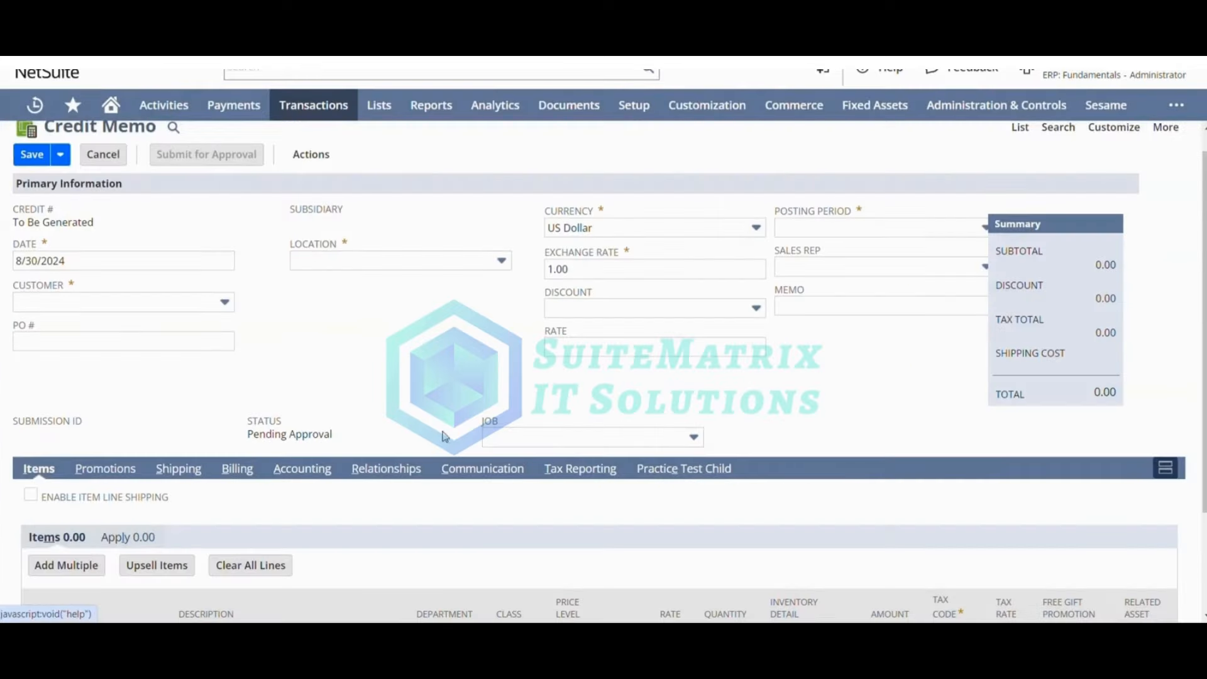
{"action": "scroll", "coordinate": [304, 420], "scroll_direction": "up", "scroll_amount": 1}
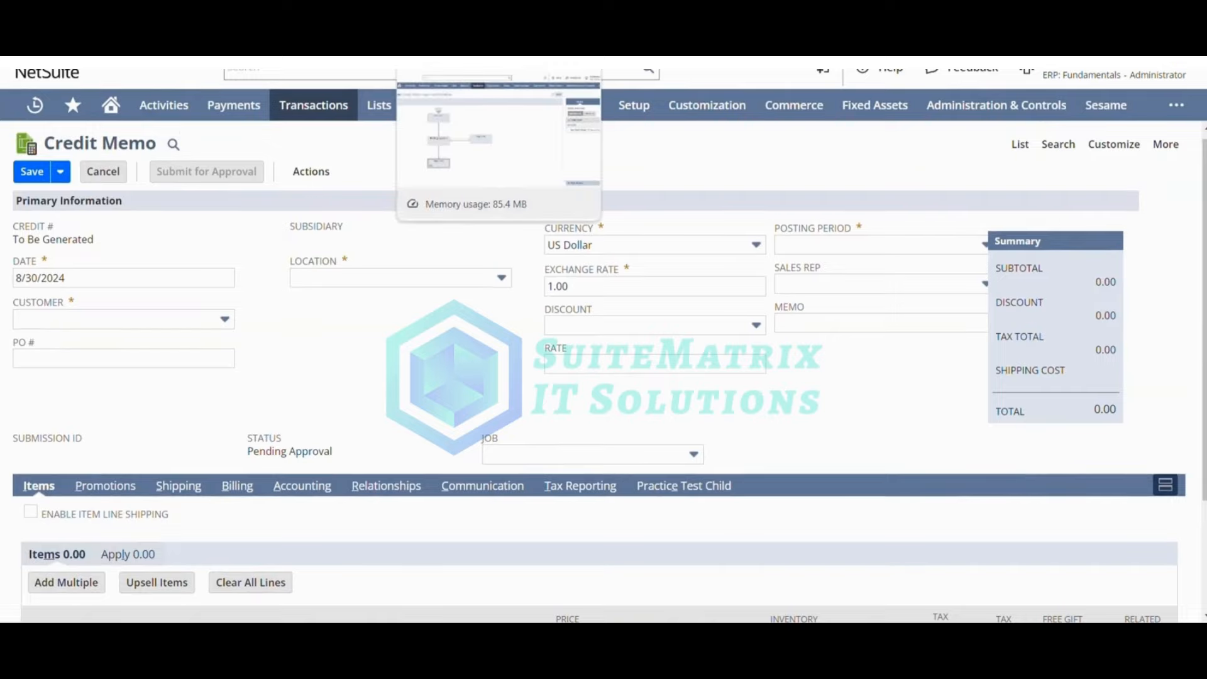
Switch to the open Credit Memo Approval Workflow and show the summary of the whole workflow
{"action": "left_click", "coordinate": [453, 61]}
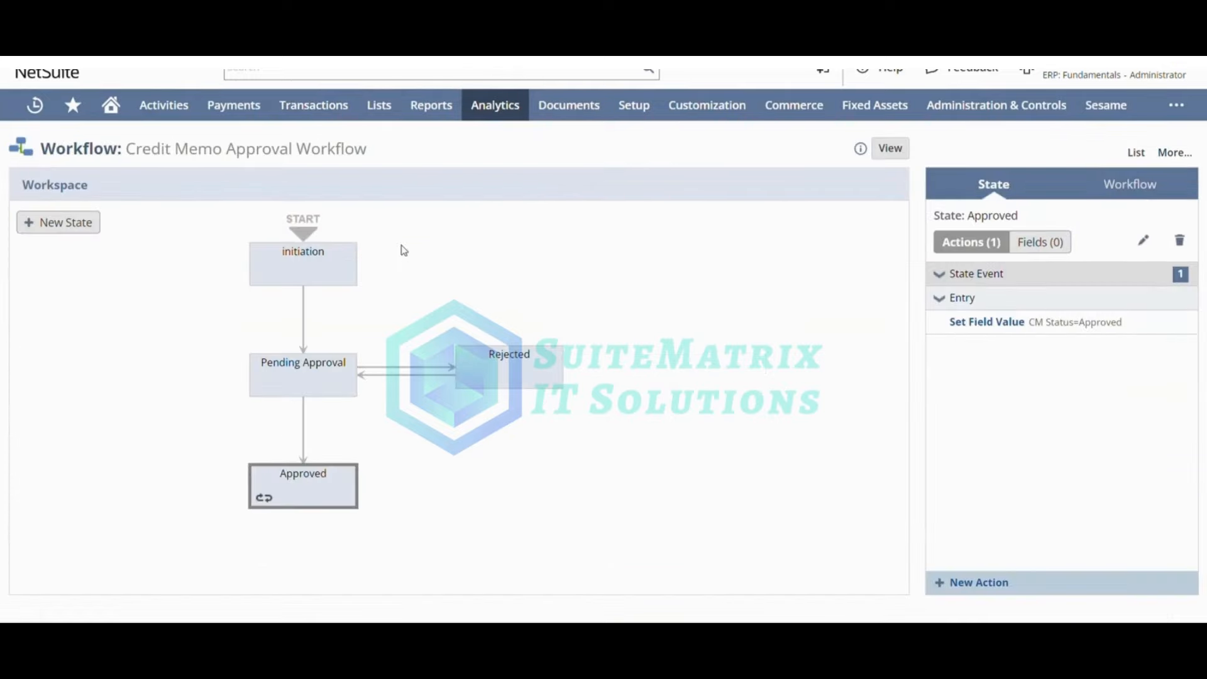
{"action": "left_click_drag", "start_coordinate": [372, 152], "coordinate": [144, 151]}
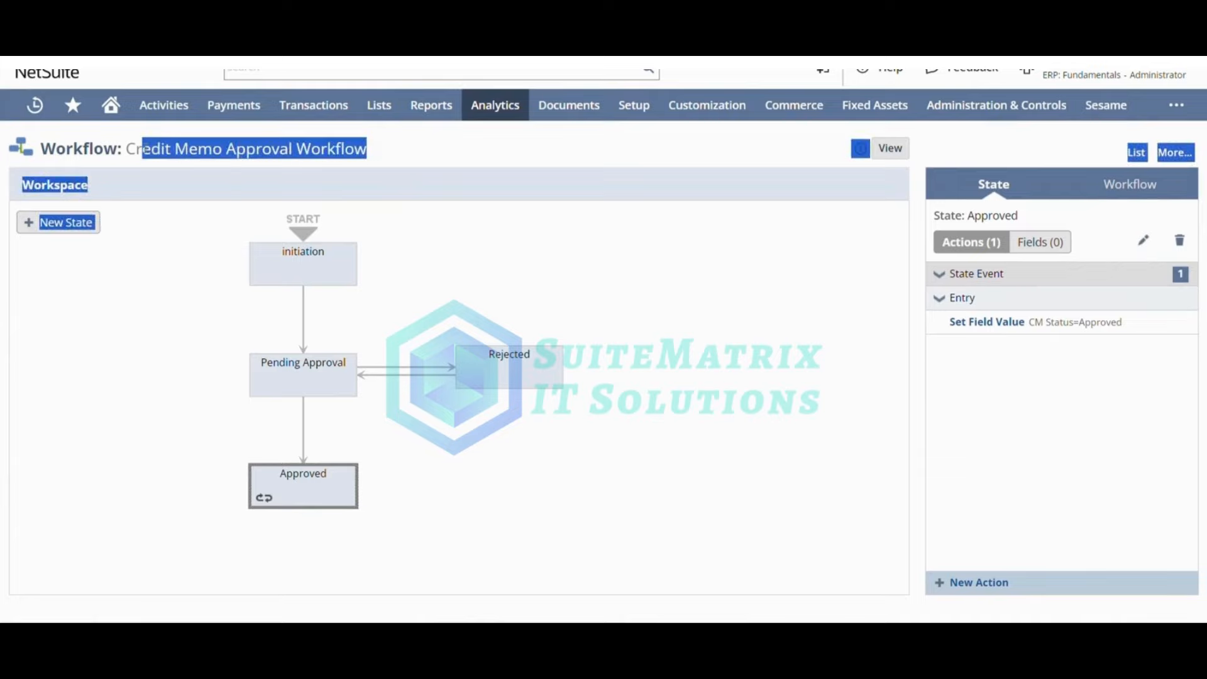
{"action": "left_click", "coordinate": [144, 149]}
{"action": "double_click", "coordinate": [145, 149]}
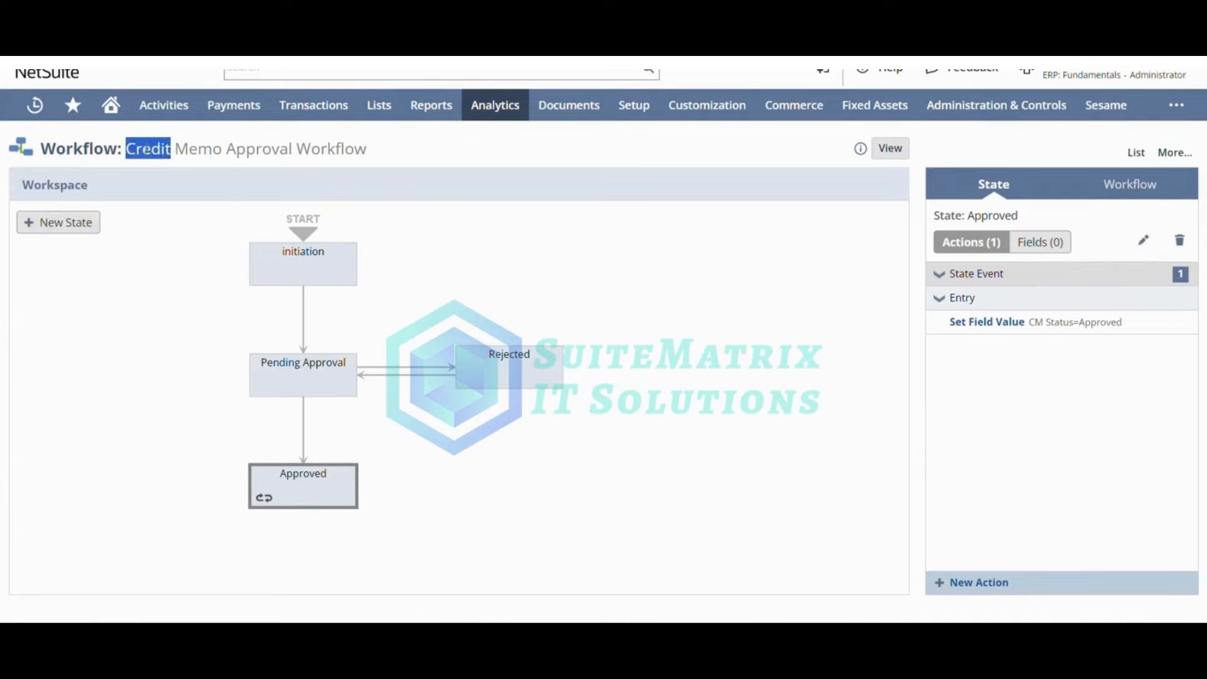
{"action": "triple_click", "coordinate": [144, 149]}
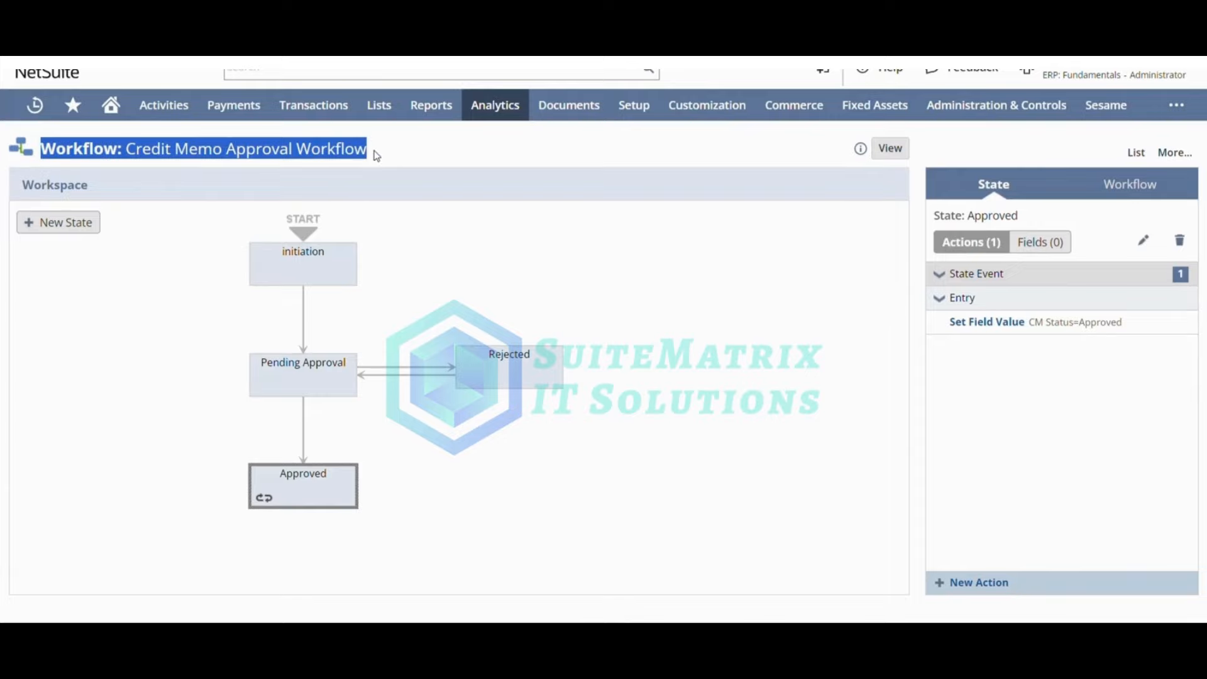
{"action": "left_click", "coordinate": [450, 281]}
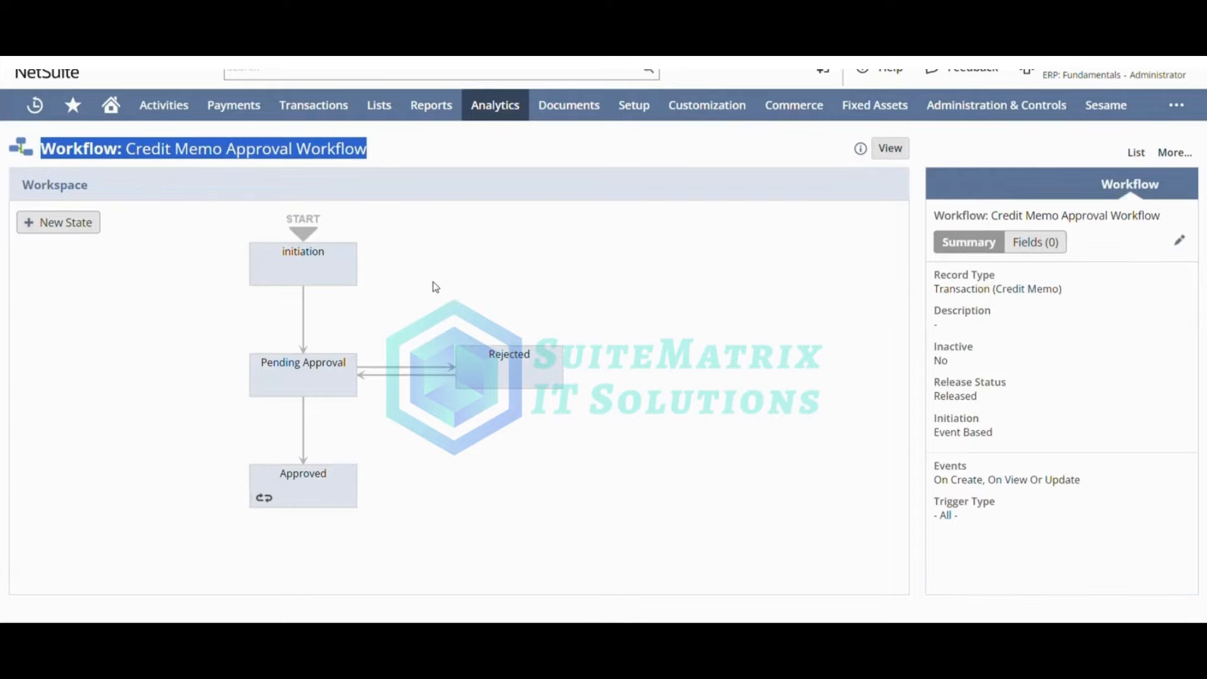
Review the initiation state's action triggers, parameters and conditions, and check which button executes its transition to Pending Approval
{"action": "left_click", "coordinate": [334, 273]}
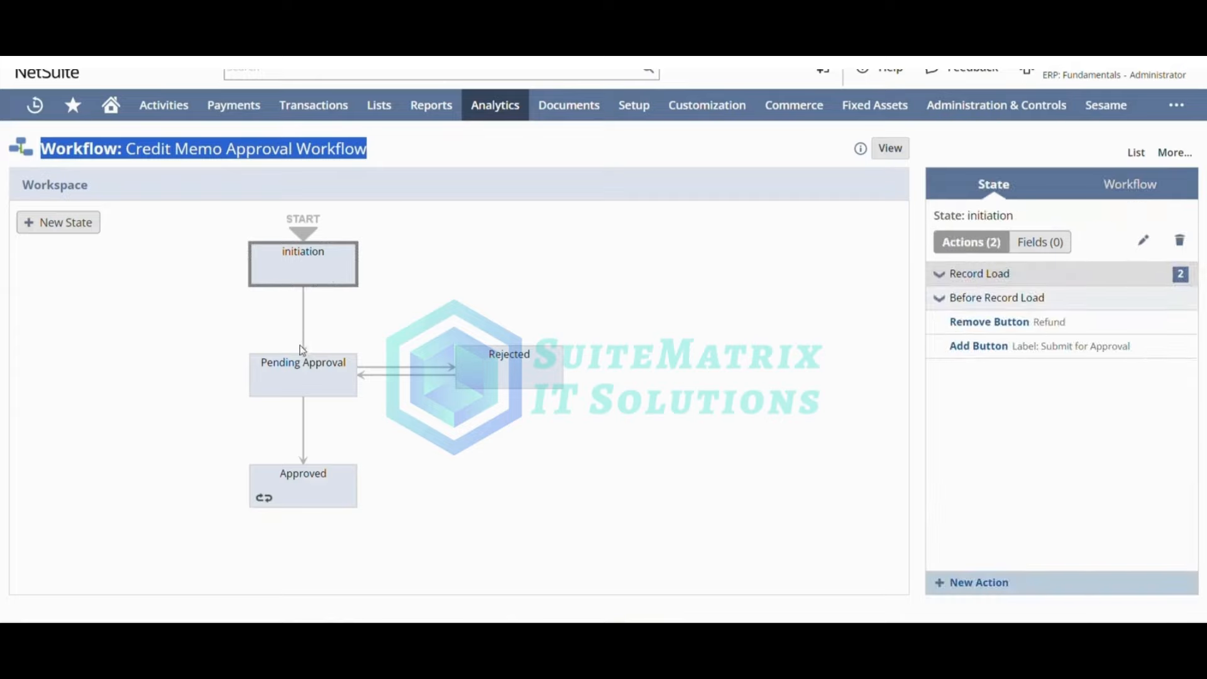
{"action": "left_click", "coordinate": [1143, 241]}
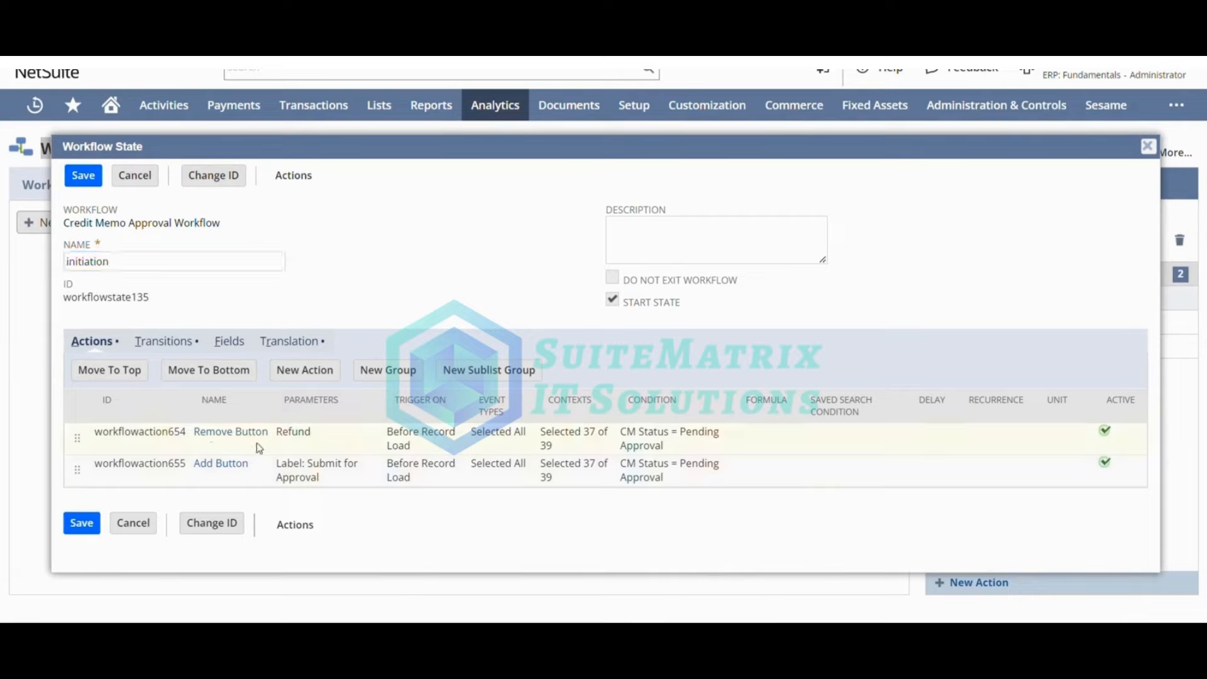
{"action": "left_click_drag", "start_coordinate": [413, 447], "coordinate": [383, 432]}
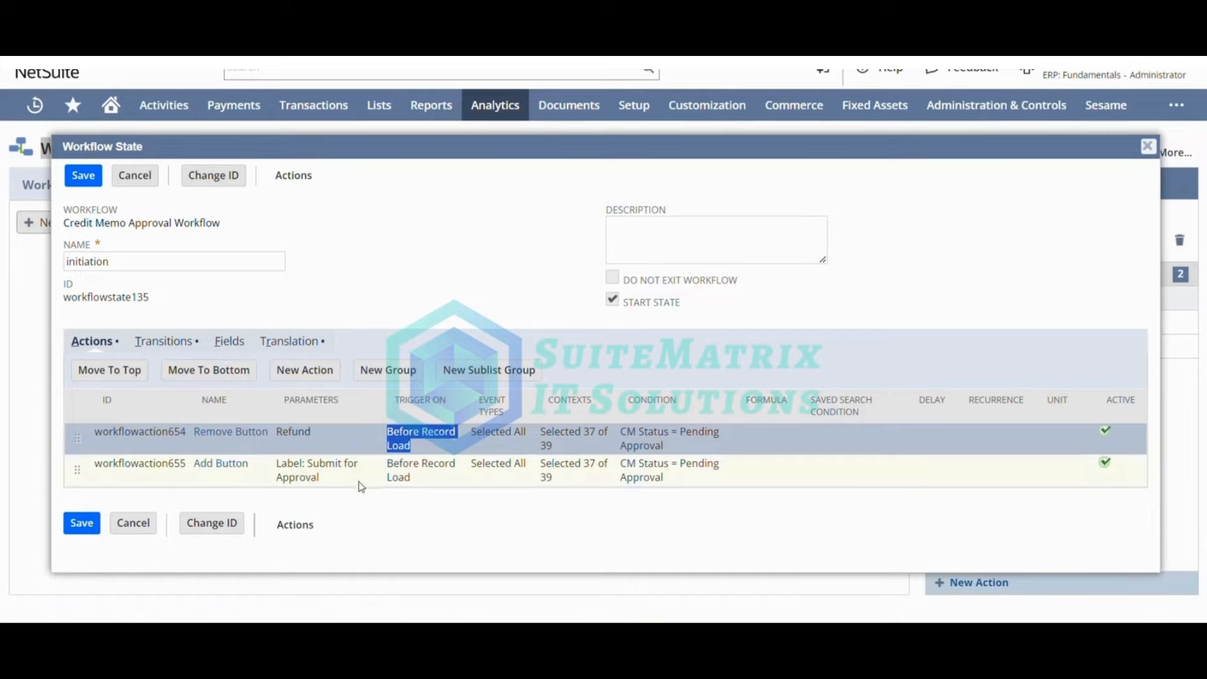
{"action": "left_click", "coordinate": [311, 463]}
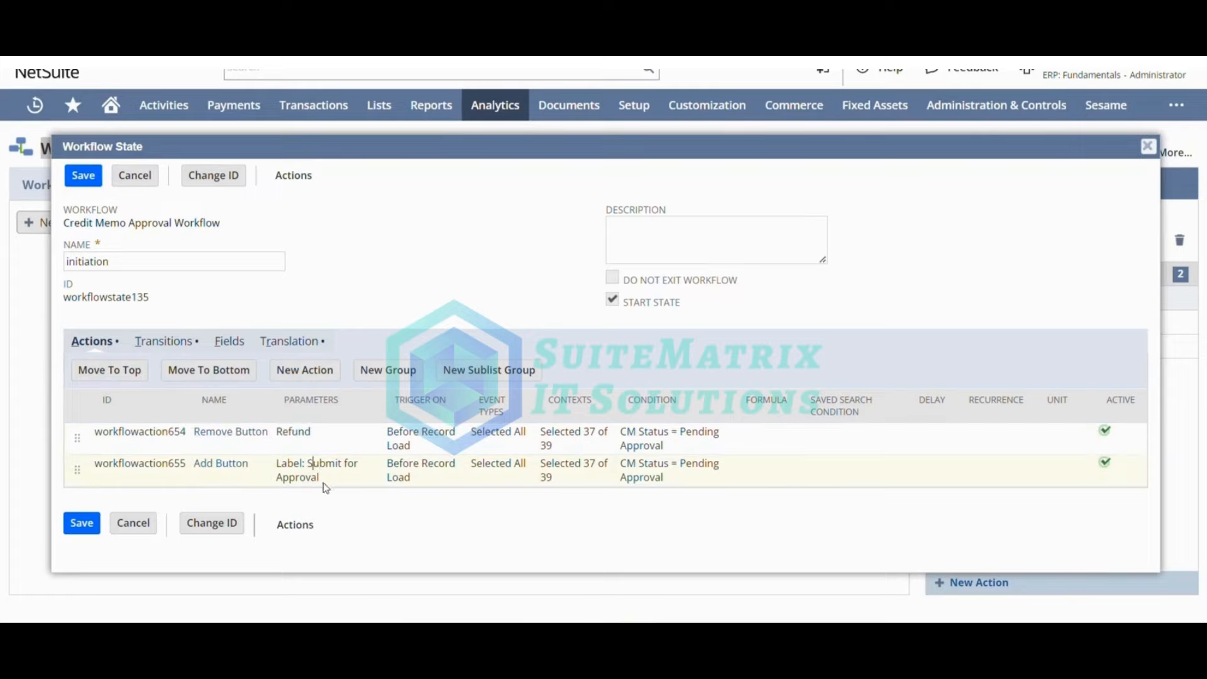
{"action": "left_click", "coordinate": [324, 480]}
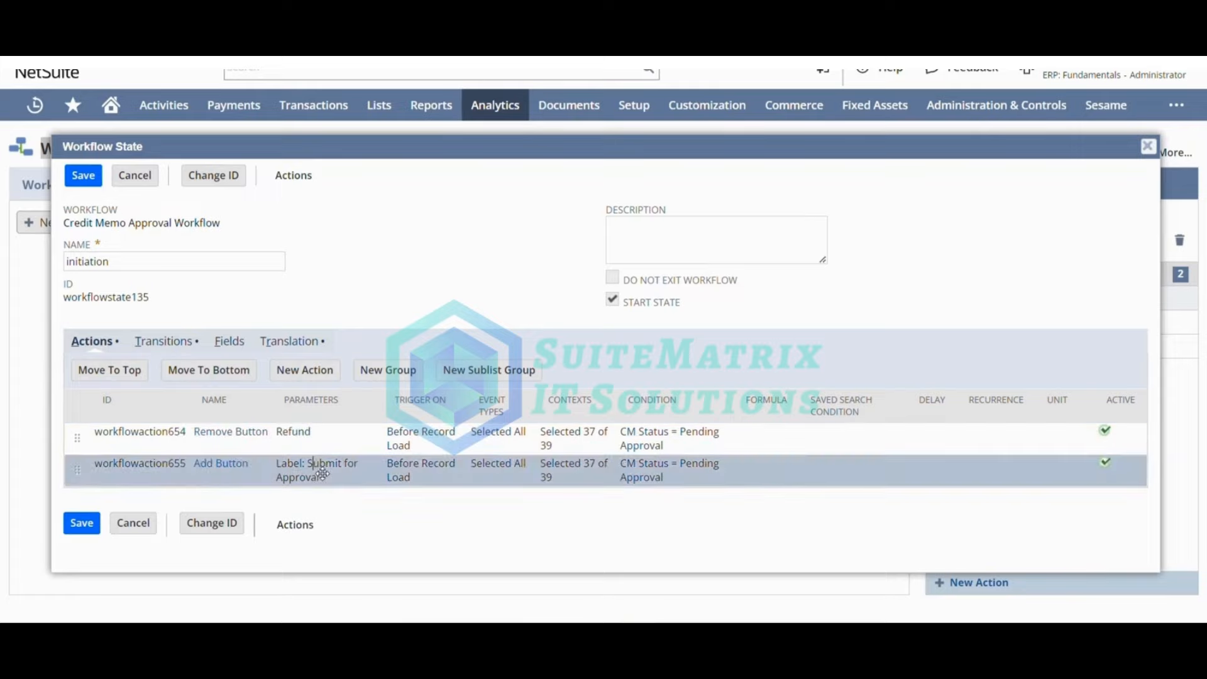
{"action": "left_click", "coordinate": [325, 480]}
{"action": "left_click", "coordinate": [667, 475]}
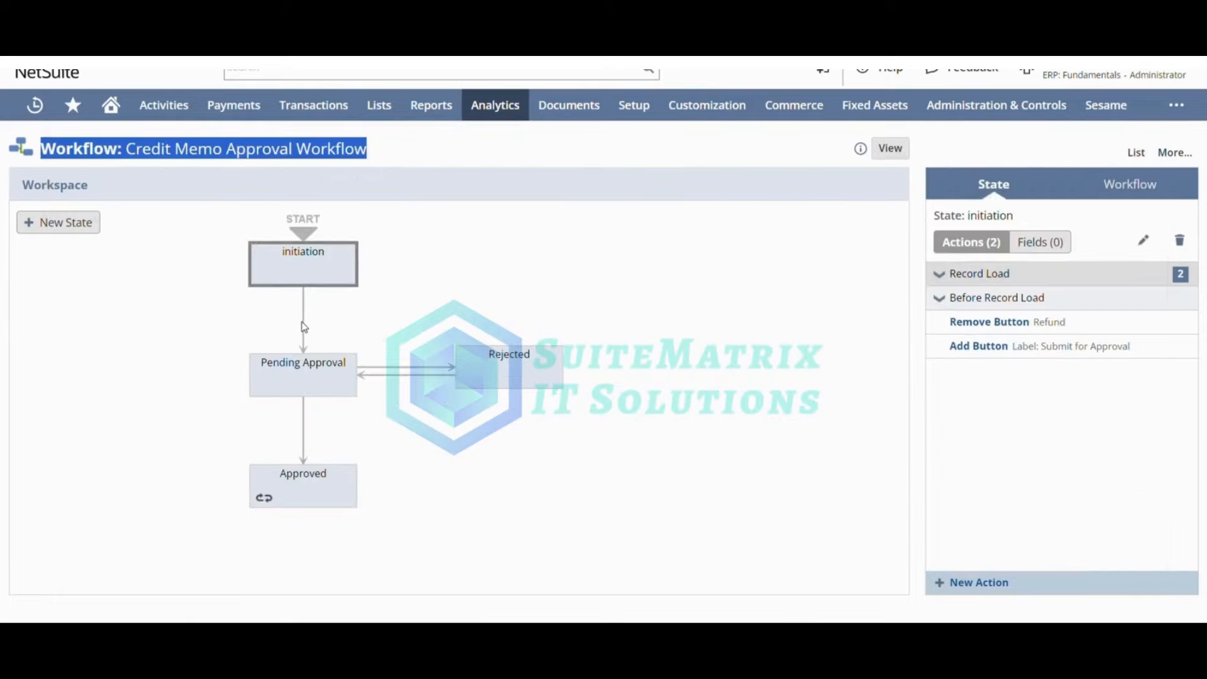
{"action": "left_click", "coordinate": [303, 326]}
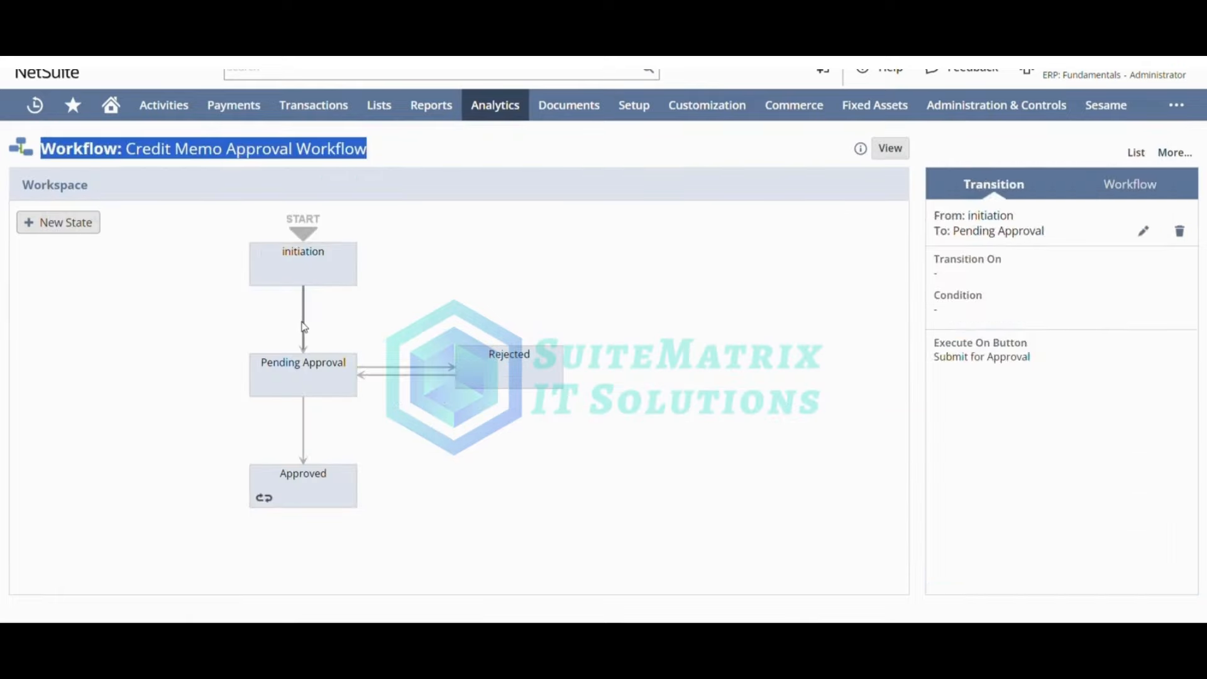
{"action": "left_click_drag", "start_coordinate": [1044, 358], "coordinate": [945, 358]}
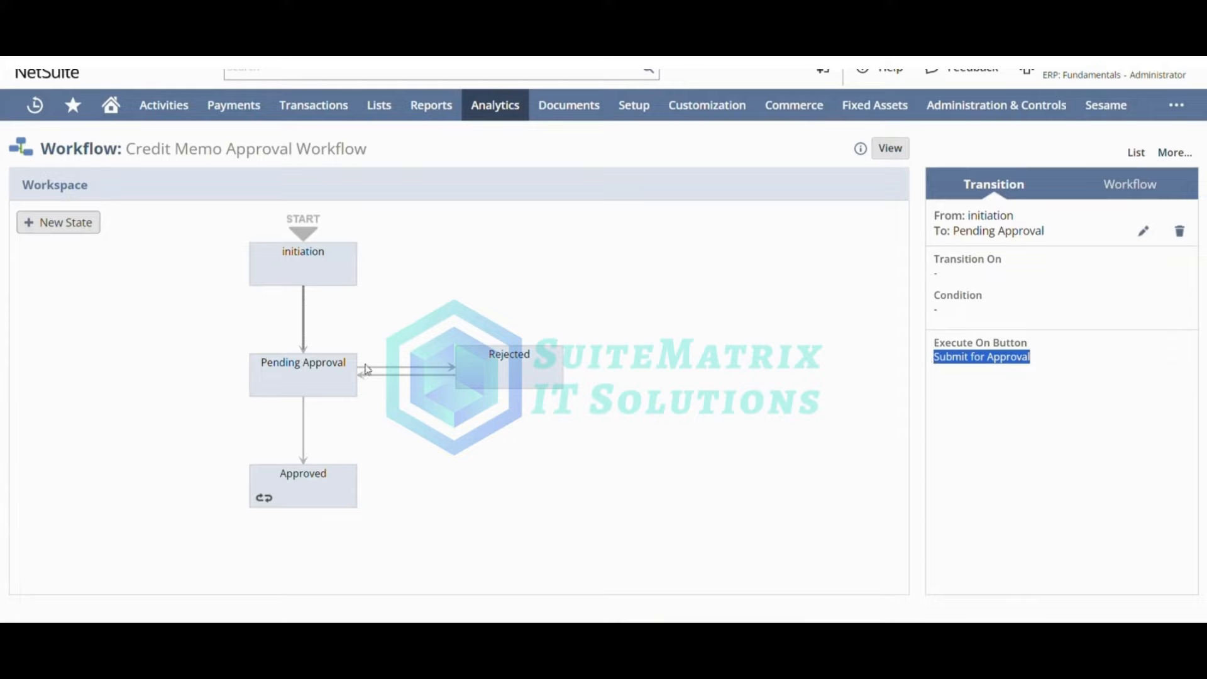
Review the Pending Approval state's email and button actions, including the user role conditions on Approve and Reject, and close the state's details
{"action": "left_click", "coordinate": [319, 373]}
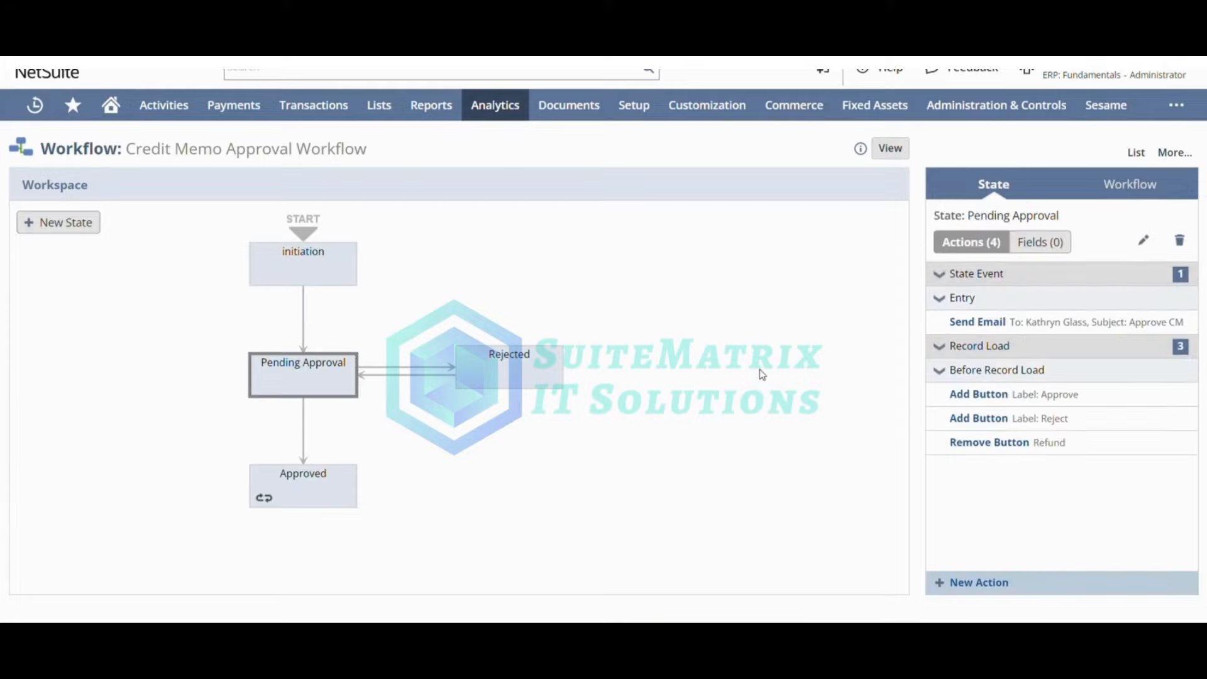
{"action": "left_click", "coordinate": [1142, 242]}
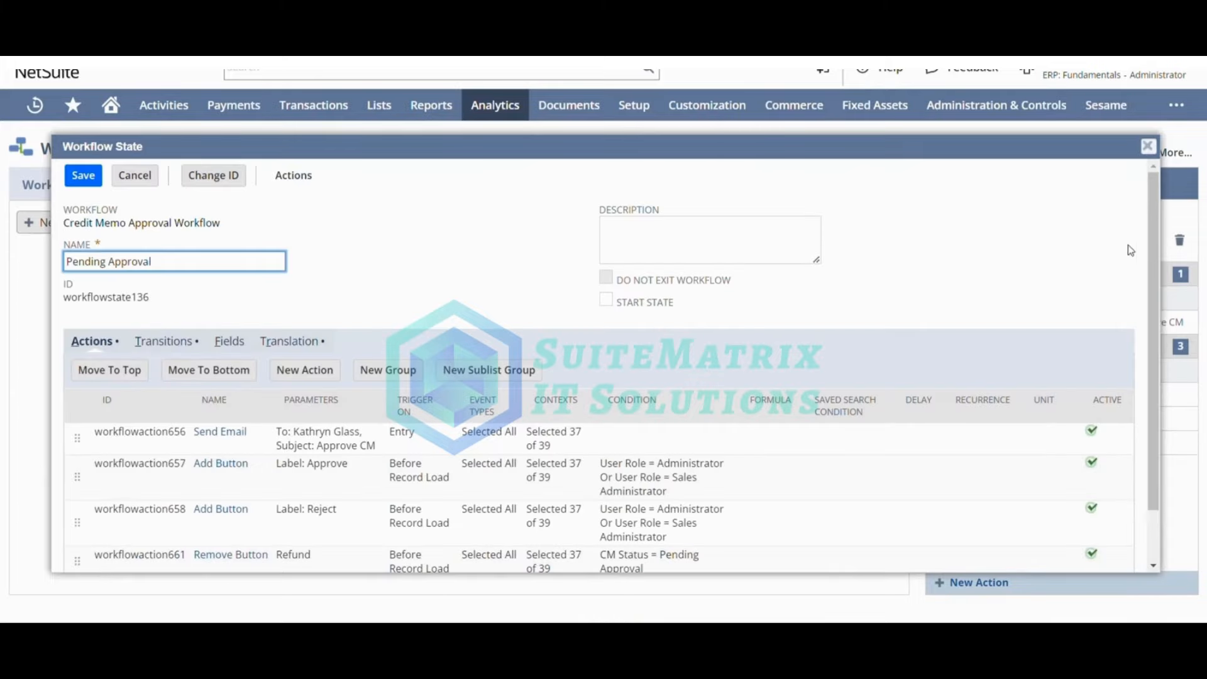
{"action": "scroll", "coordinate": [953, 394], "scroll_direction": "down", "scroll_amount": 1}
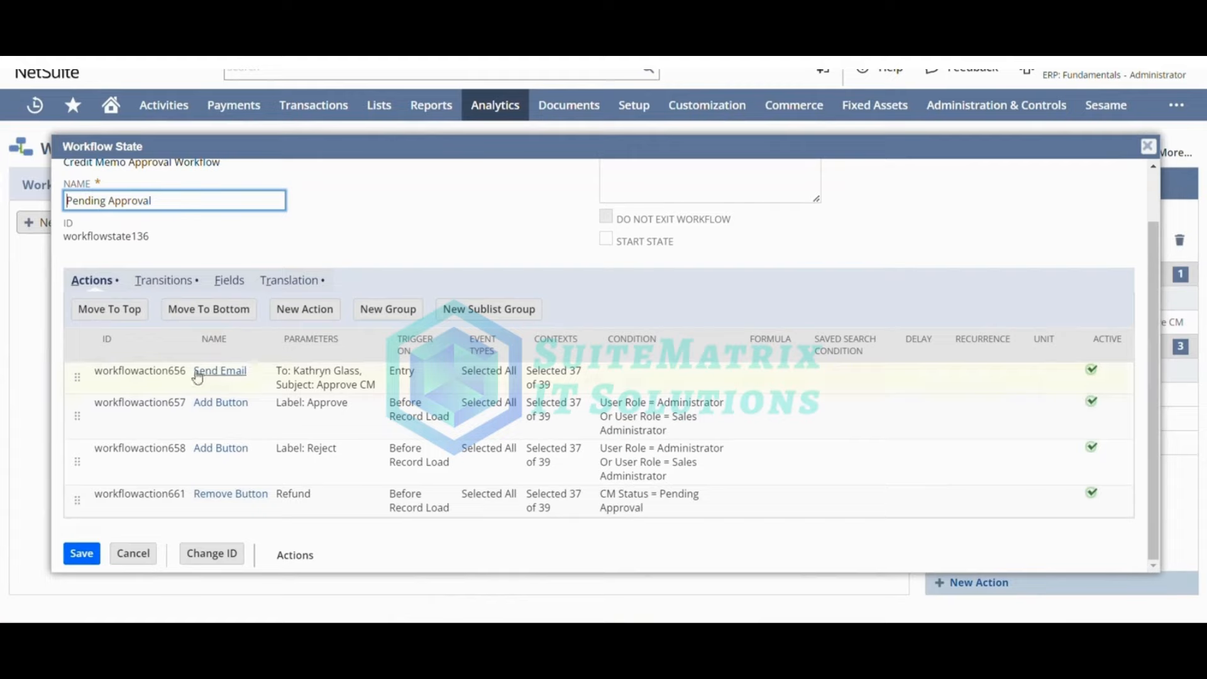
{"action": "left_click", "coordinate": [257, 389]}
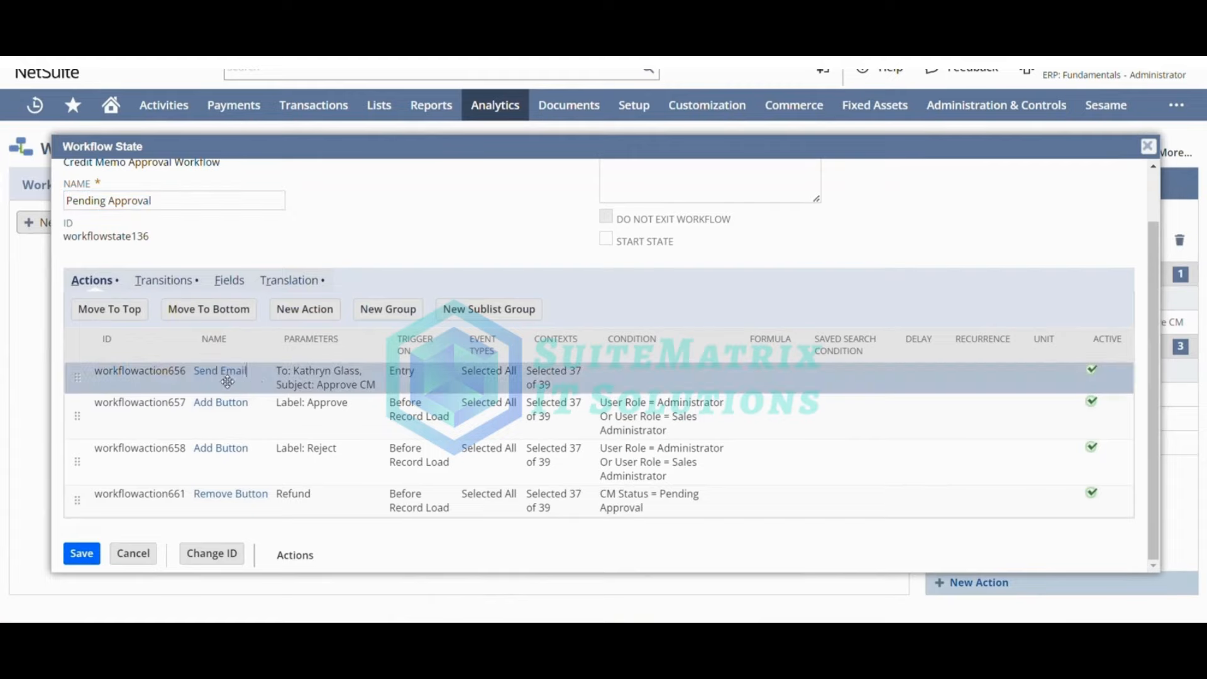
{"action": "left_click", "coordinate": [444, 415]}
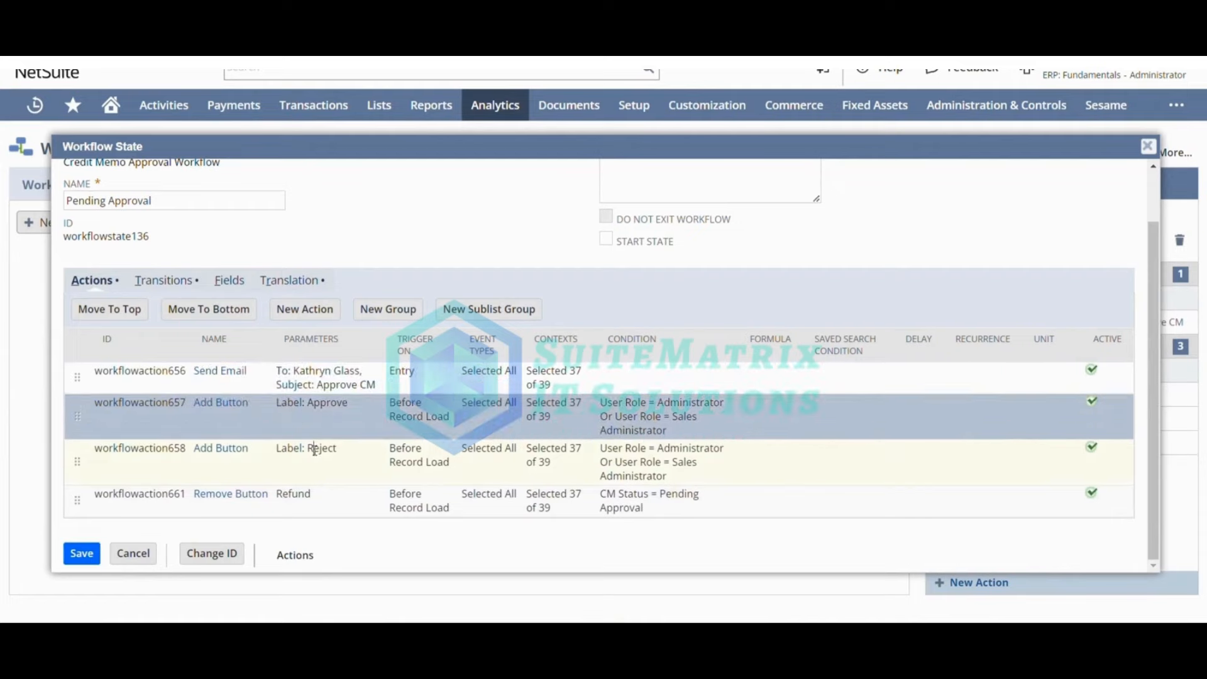
{"action": "left_click", "coordinate": [314, 451]}
{"action": "left_click", "coordinate": [321, 423]}
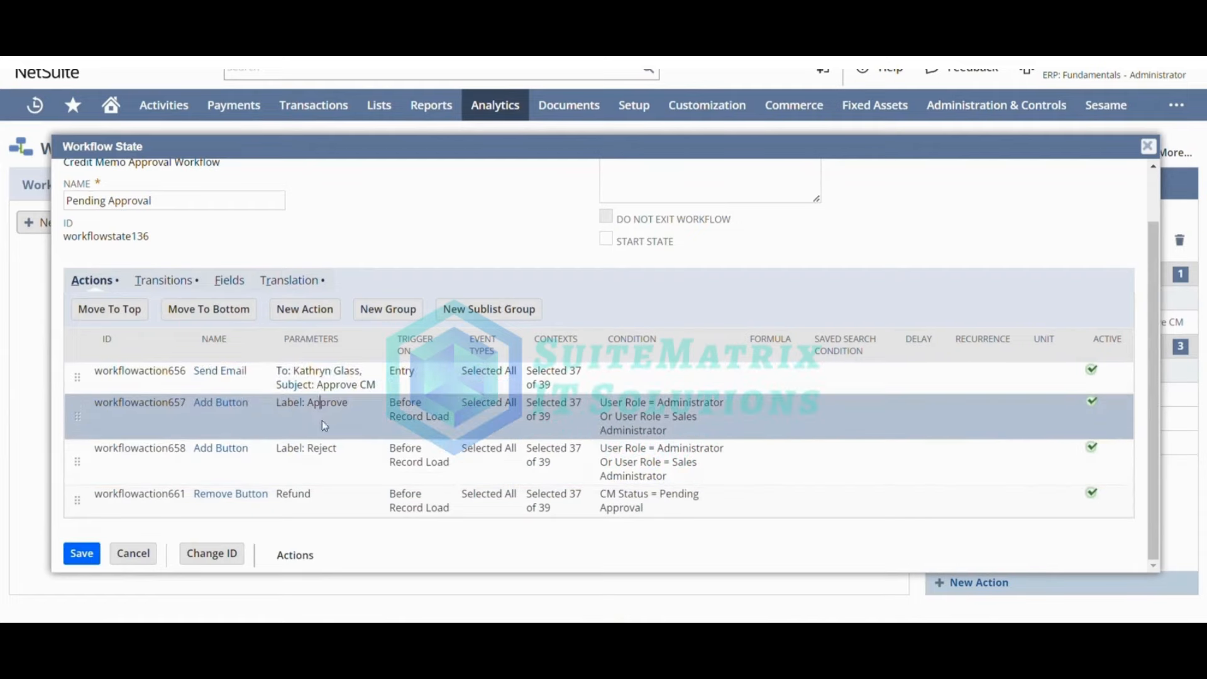
{"action": "left_click", "coordinate": [335, 464]}
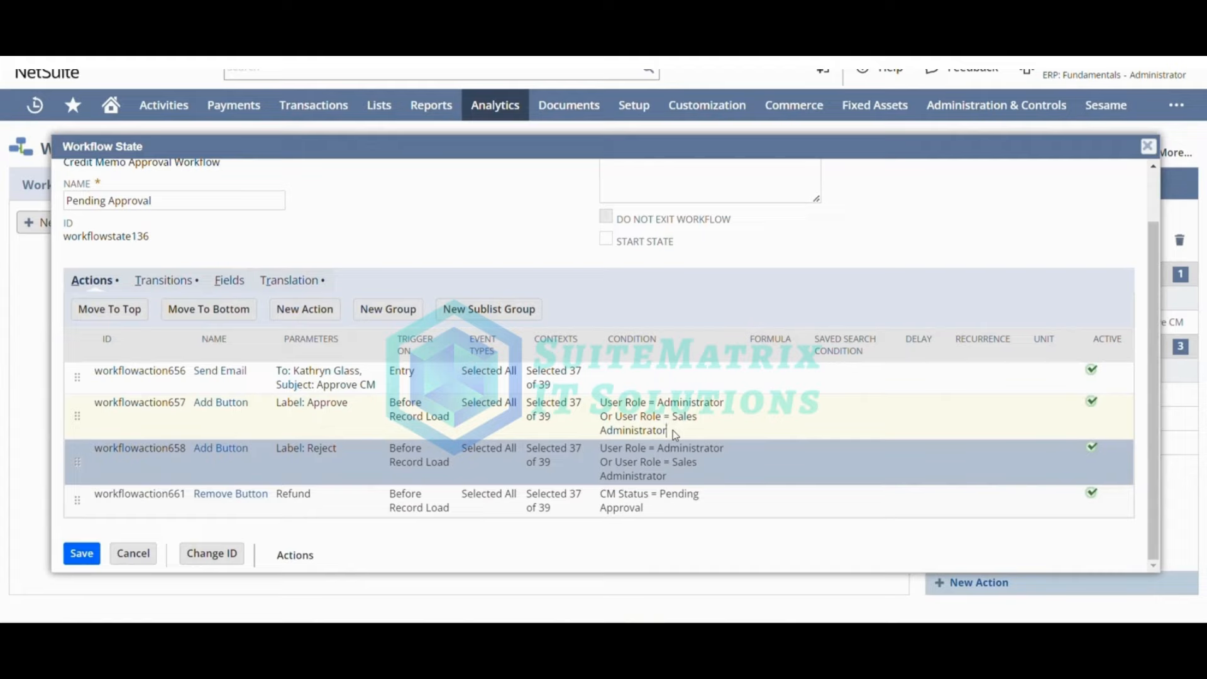
{"action": "left_click_drag", "start_coordinate": [673, 430], "coordinate": [608, 403]}
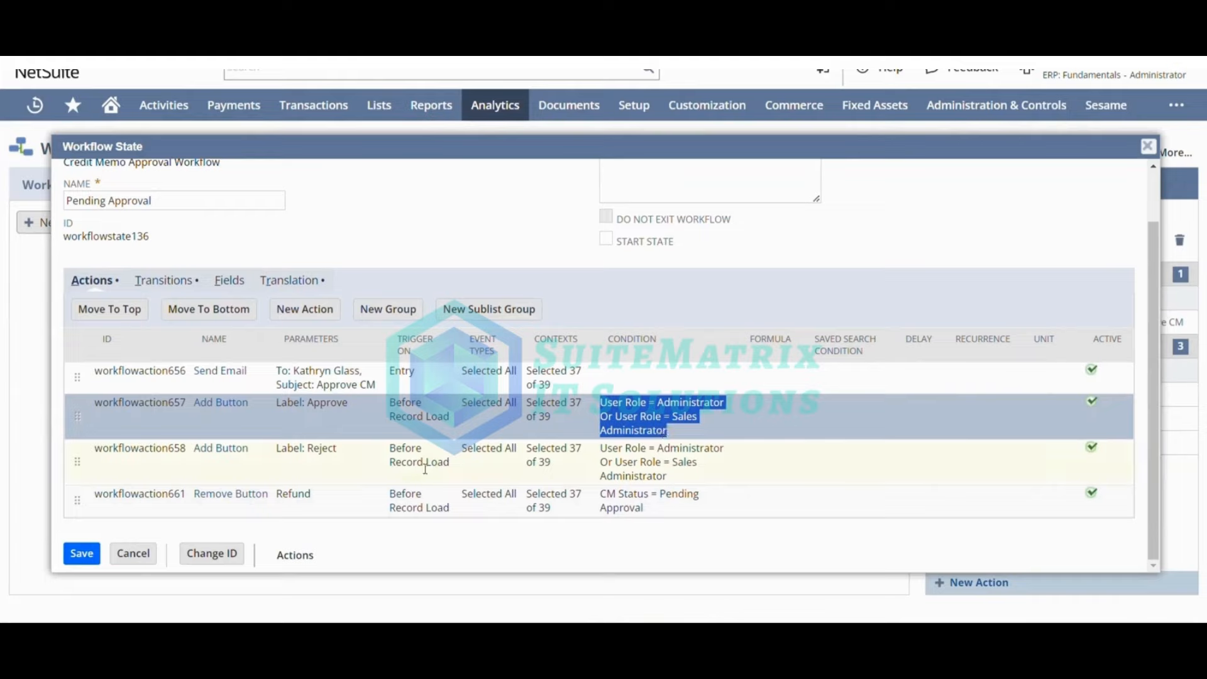
{"action": "left_click", "coordinate": [351, 503]}
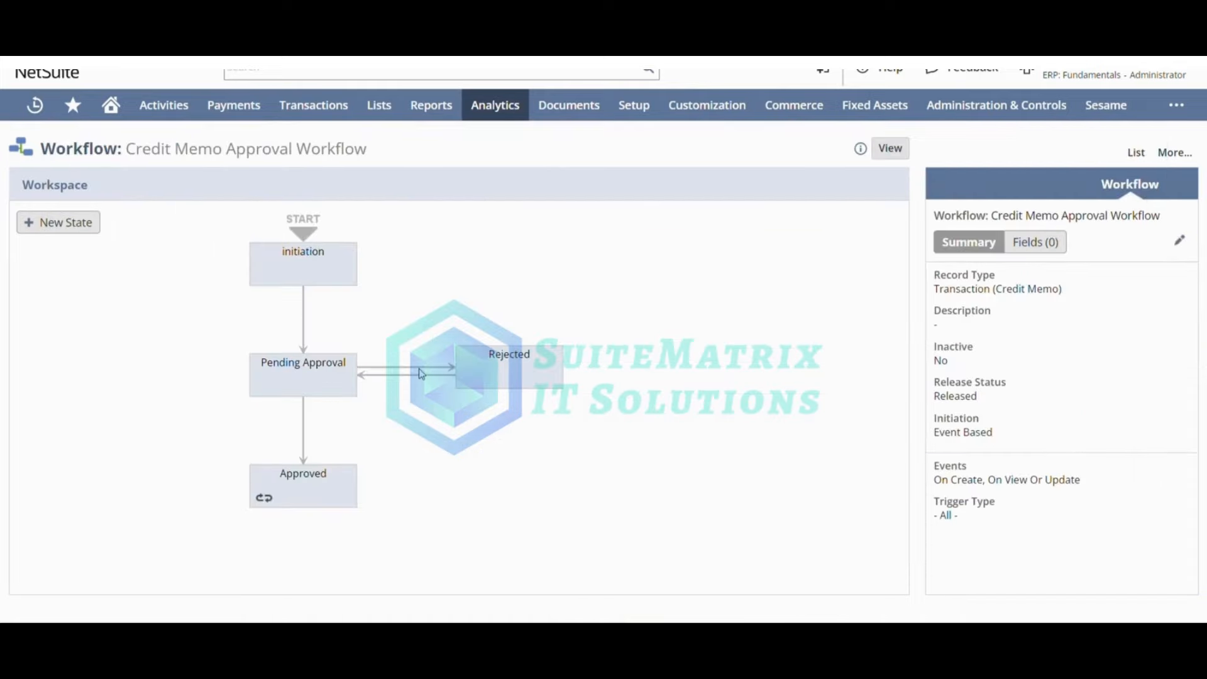
Check which button executes the transition from Pending Approval to Rejected, and examine the Rejected state's Add Button action
{"action": "left_click", "coordinate": [431, 370]}
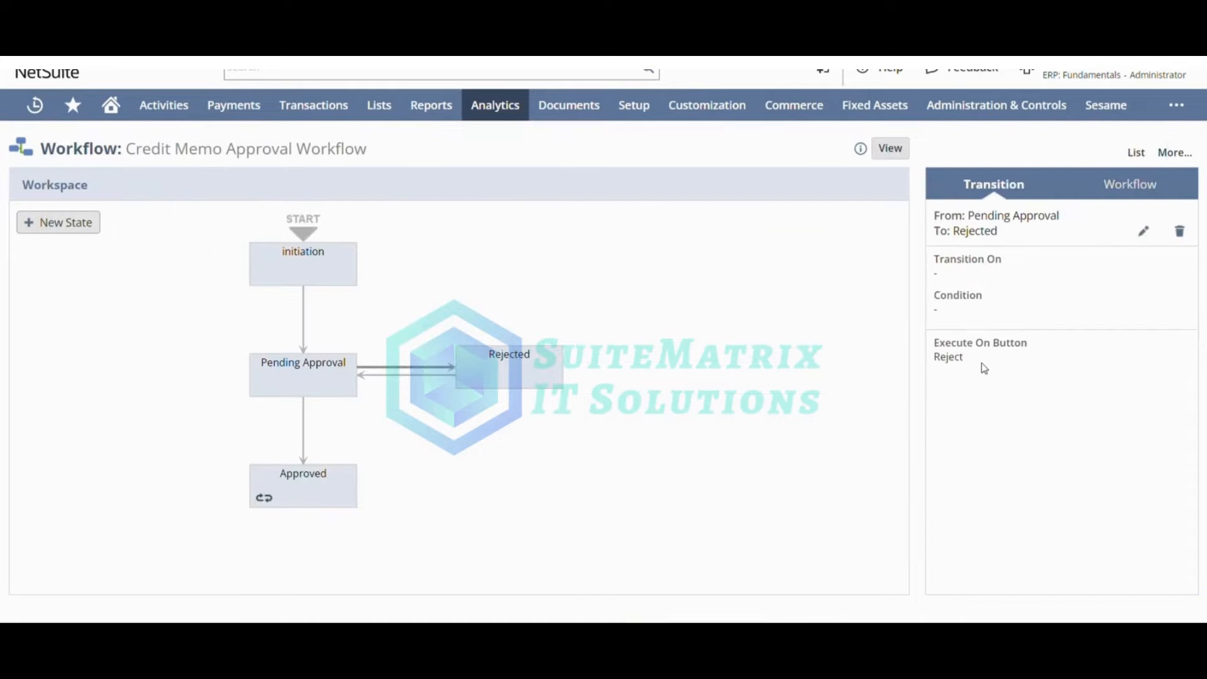
{"action": "left_click_drag", "start_coordinate": [981, 359], "coordinate": [933, 358]}
{"action": "left_click", "coordinate": [514, 363]}
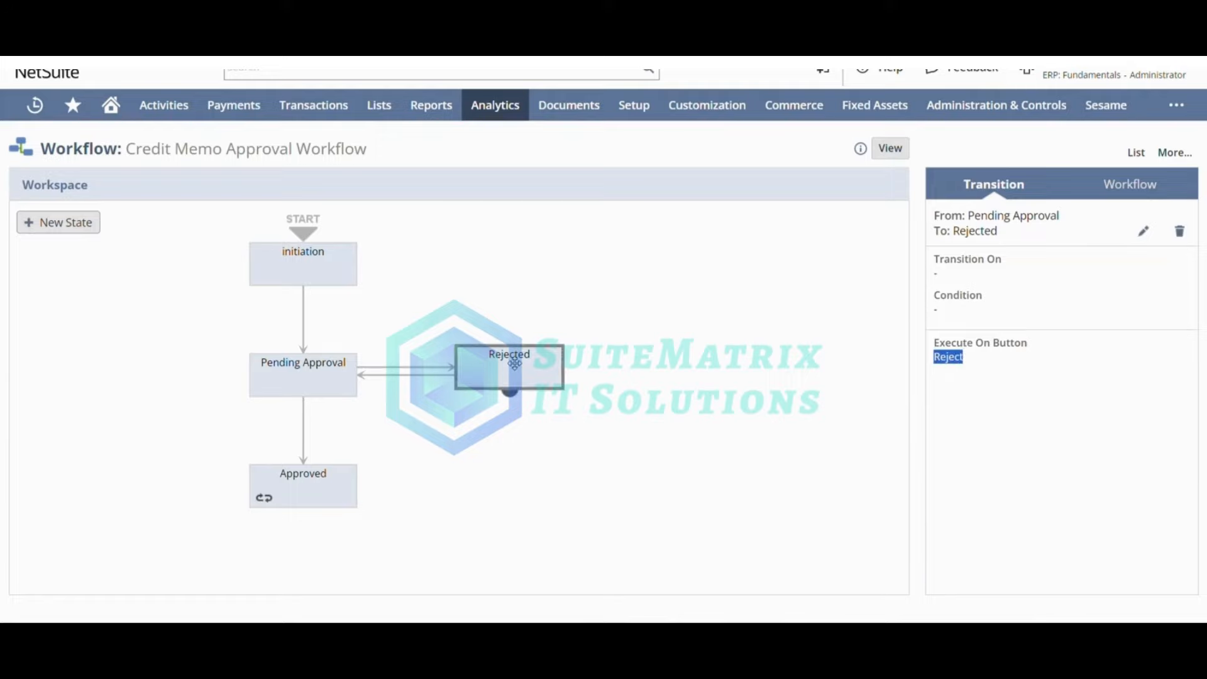
{"action": "double_click", "coordinate": [515, 363]}
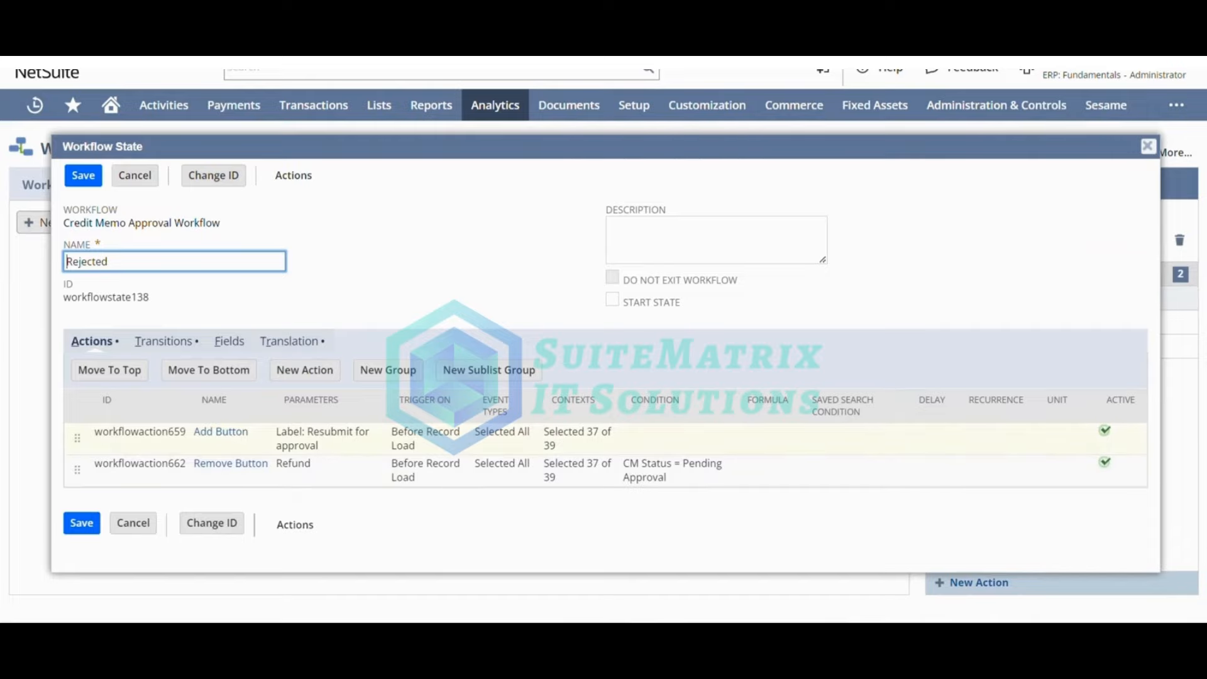
{"action": "left_click_drag", "start_coordinate": [323, 447], "coordinate": [275, 433]}
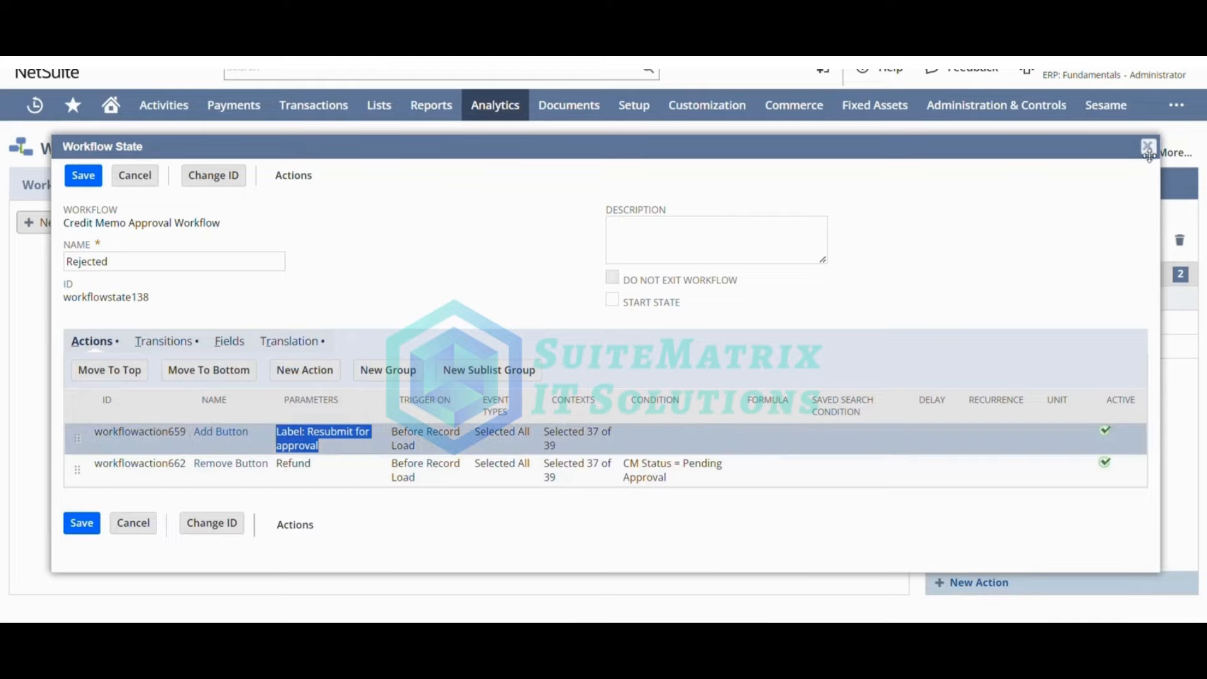
Close the Rejected state's details and check which button executes the transition from Pending Approval to Approved
{"action": "left_click", "coordinate": [1148, 147]}
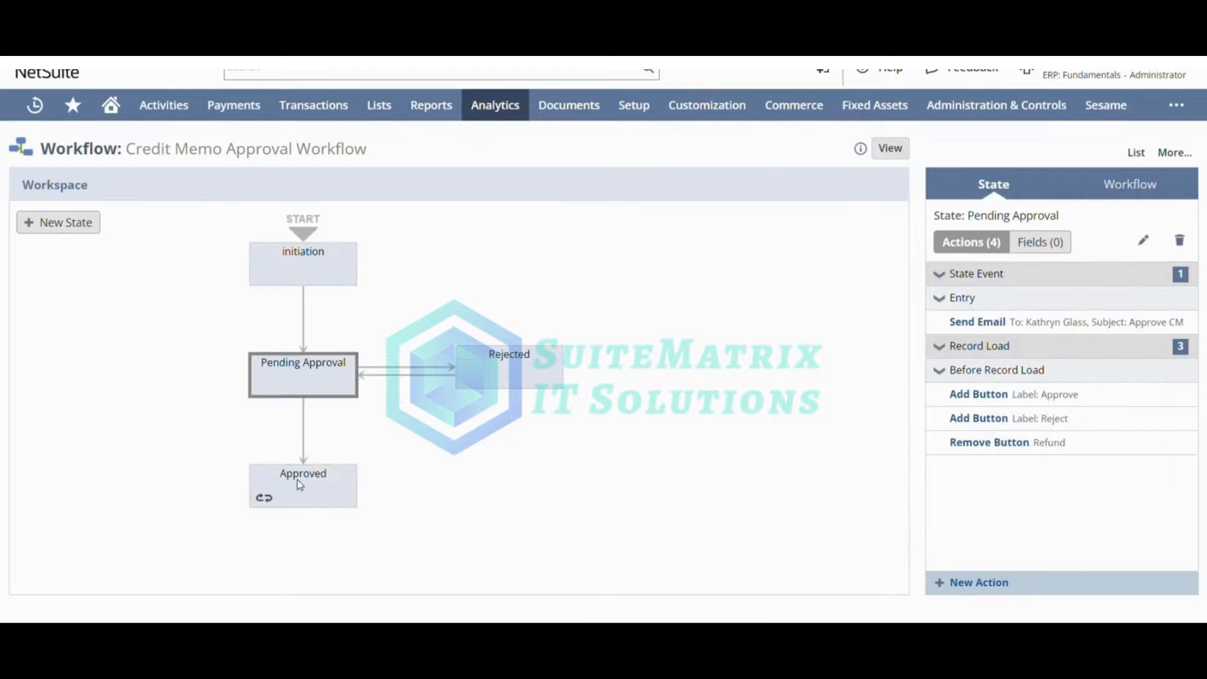
{"action": "left_click", "coordinate": [300, 485]}
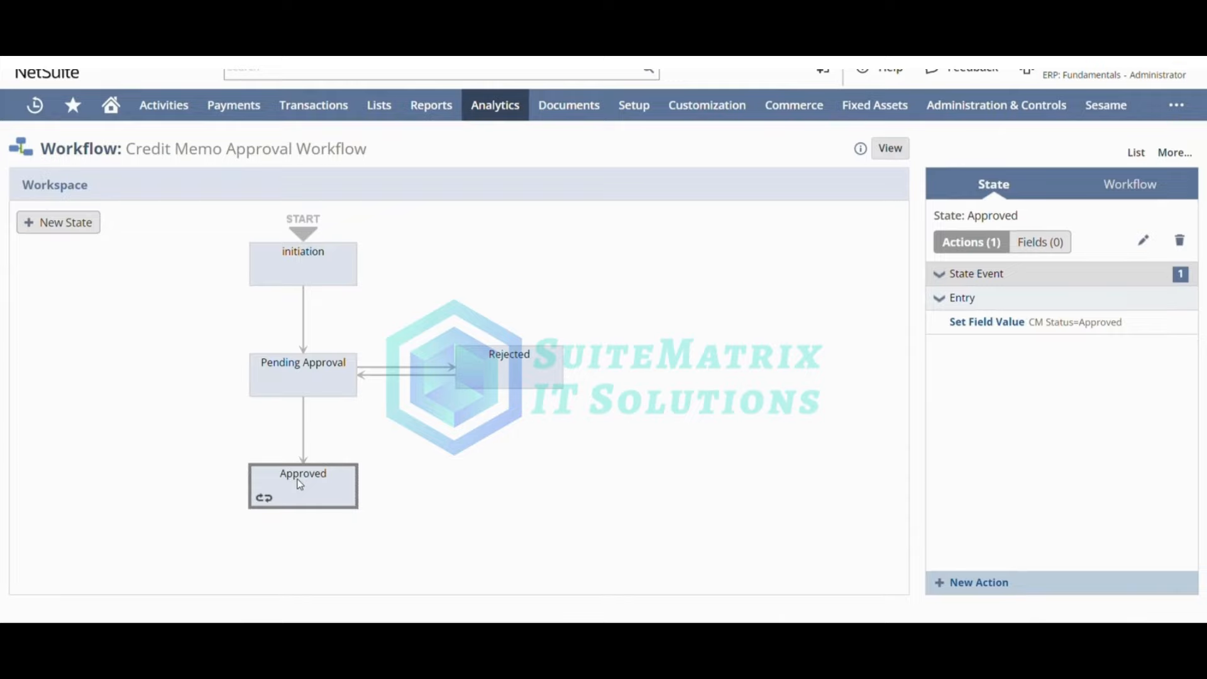
{"action": "left_click", "coordinate": [305, 442]}
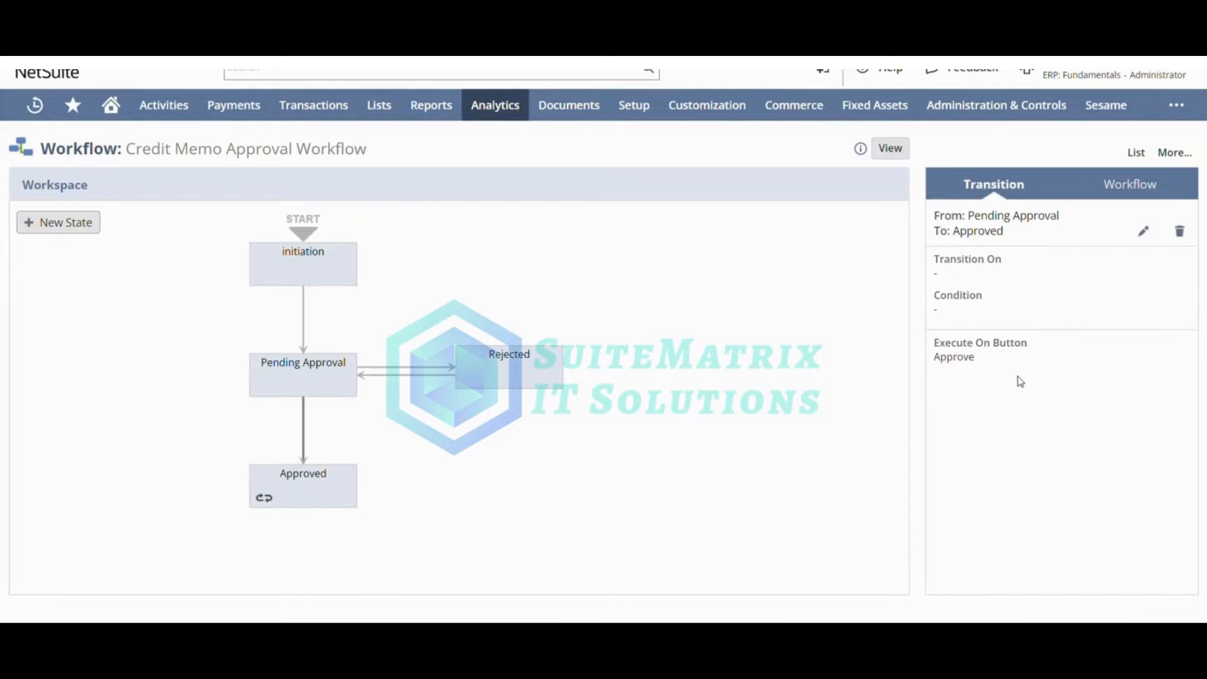
{"action": "left_click_drag", "start_coordinate": [989, 365], "coordinate": [933, 358]}
Open the Approved state's details and examine its Do Not Exit Workflow option and the parameters of its Set Field Value action
{"action": "left_click", "coordinate": [319, 483]}
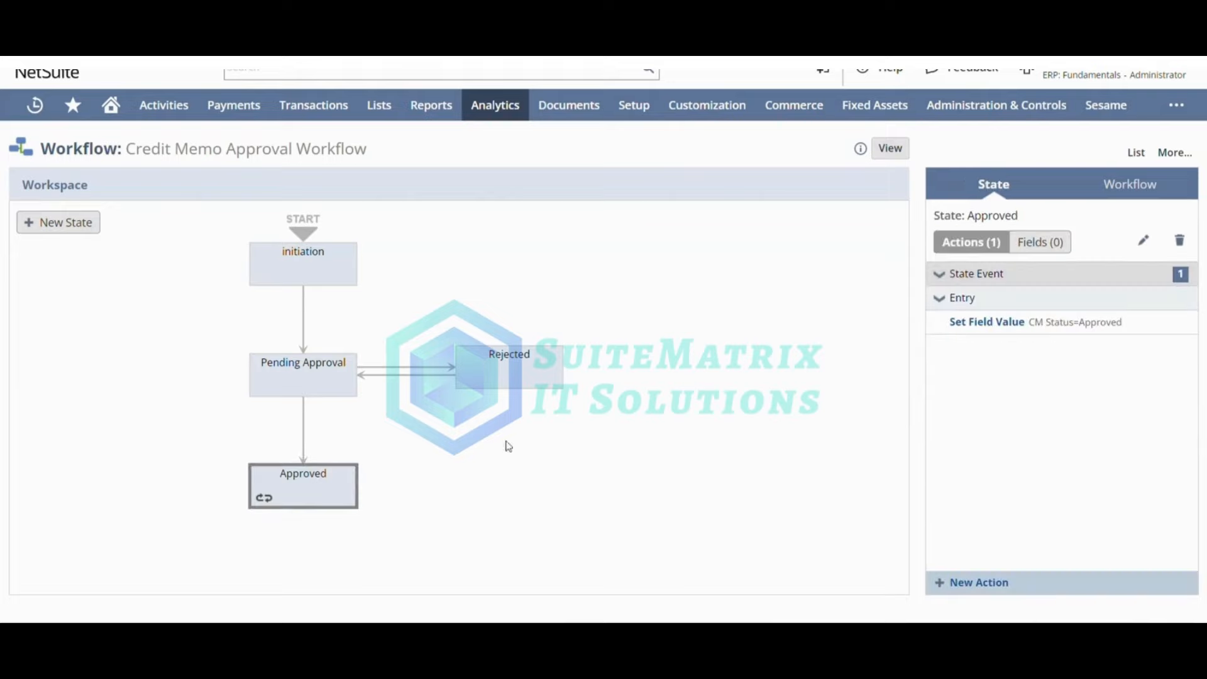
{"action": "left_click", "coordinate": [1142, 244]}
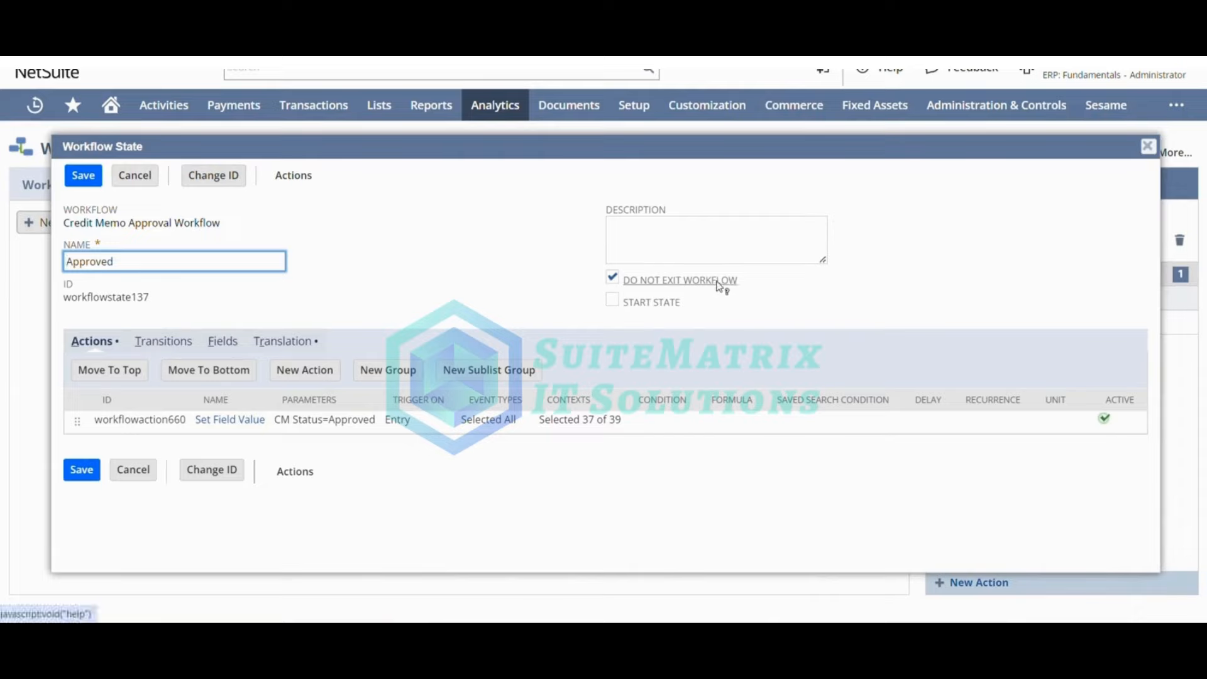
{"action": "left_click_drag", "start_coordinate": [750, 279], "coordinate": [619, 281]}
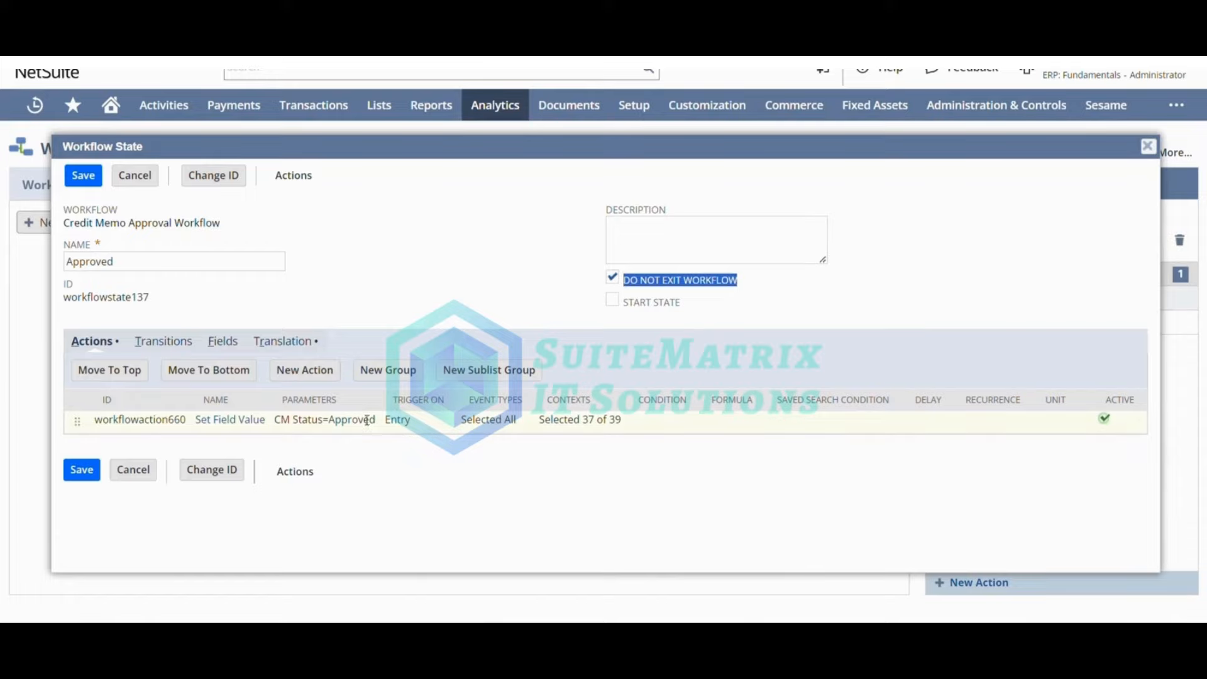
{"action": "left_click_drag", "start_coordinate": [373, 419], "coordinate": [281, 427]}
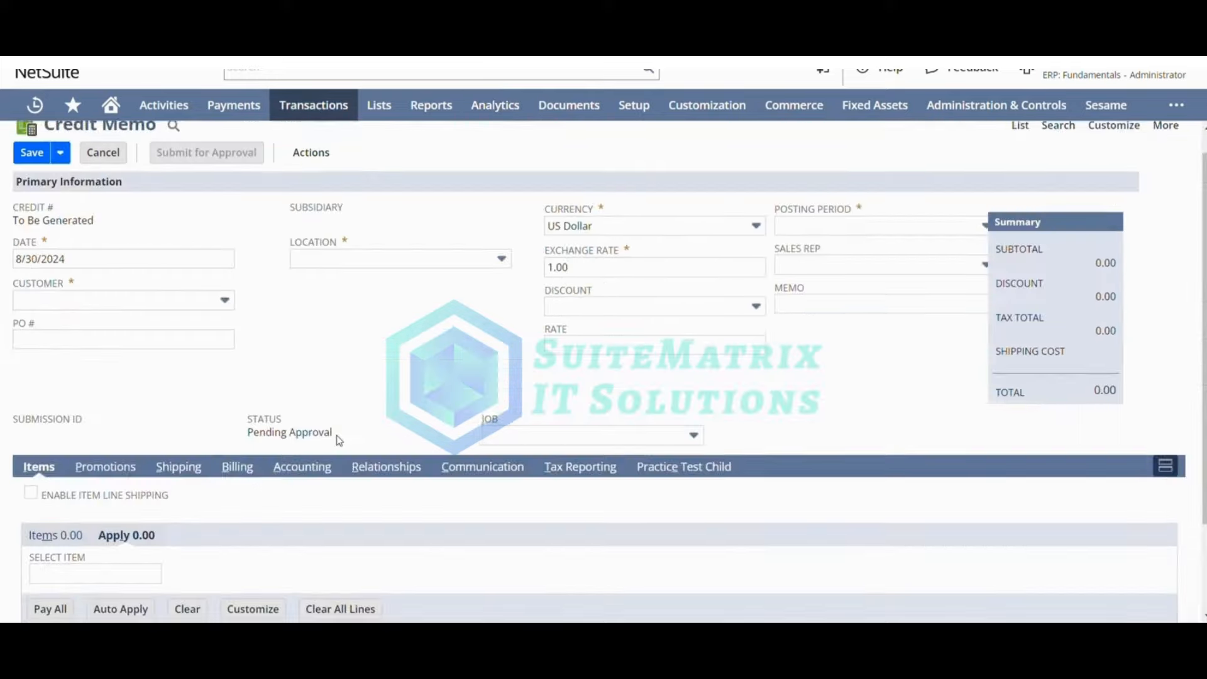
Look over the blank credit memo form, and preview CS_CM_Applyaccess.js from the CM Apply invoices client script in a maximized window
{"action": "scroll", "coordinate": [338, 438], "scroll_direction": "down", "scroll_amount": 1}
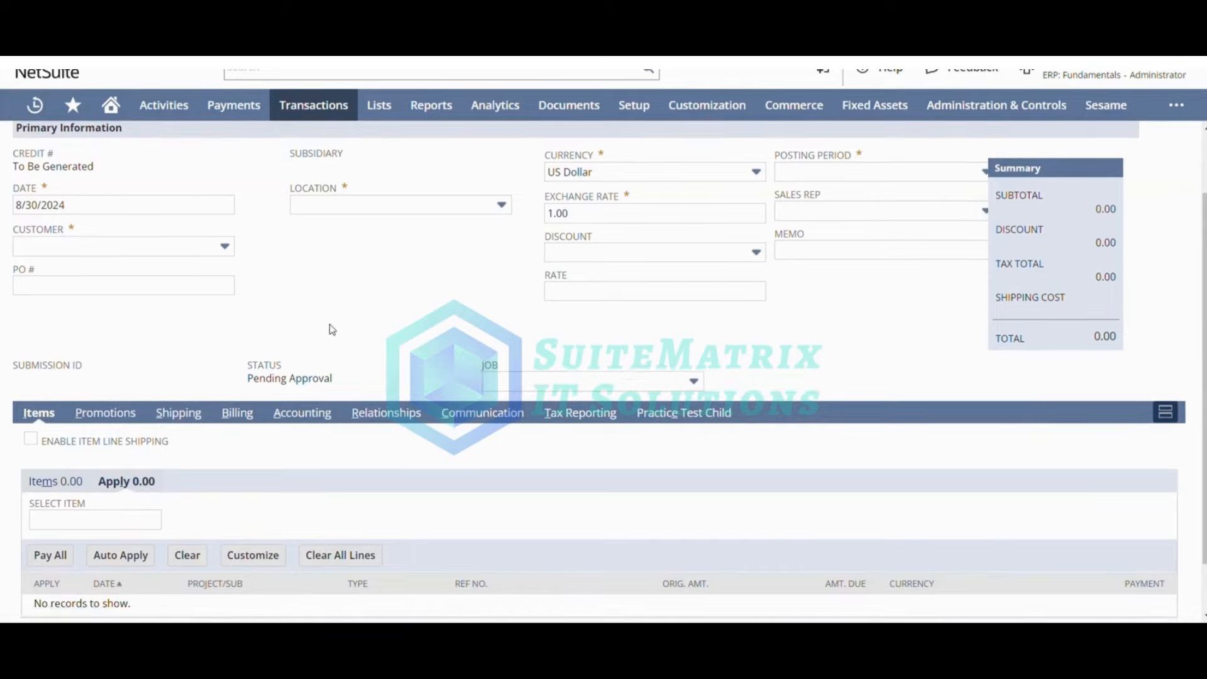
{"action": "scroll", "coordinate": [331, 326], "scroll_direction": "up", "scroll_amount": 1}
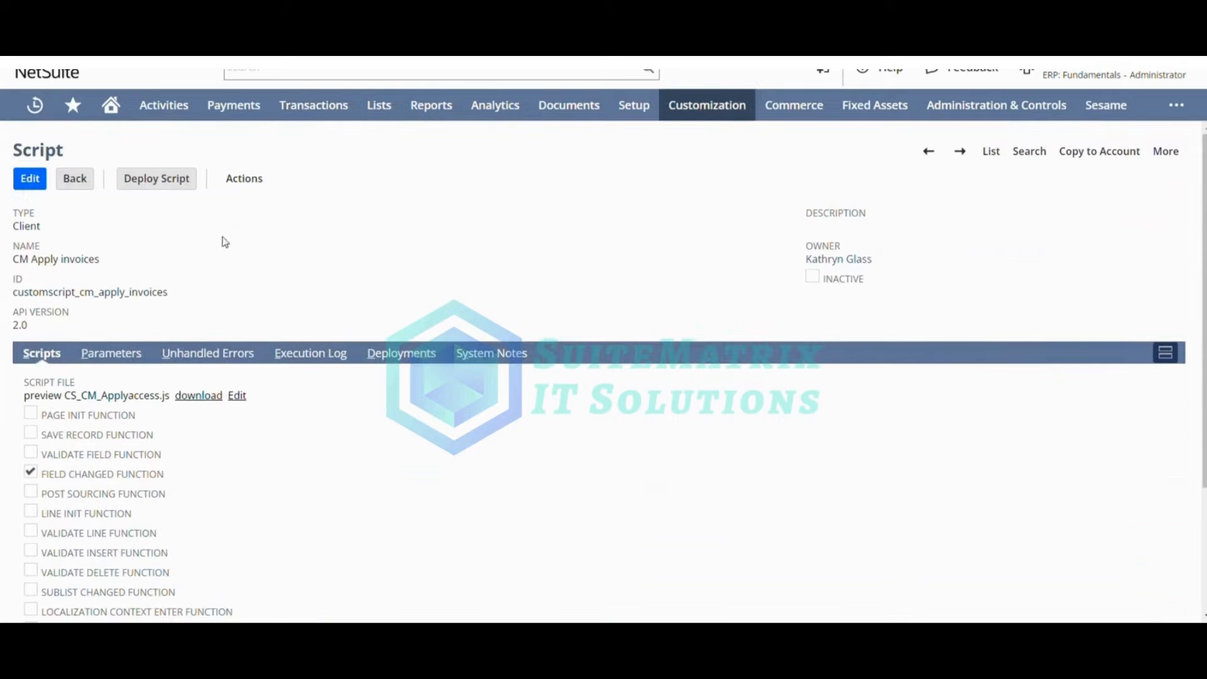
{"action": "left_click", "coordinate": [97, 396]}
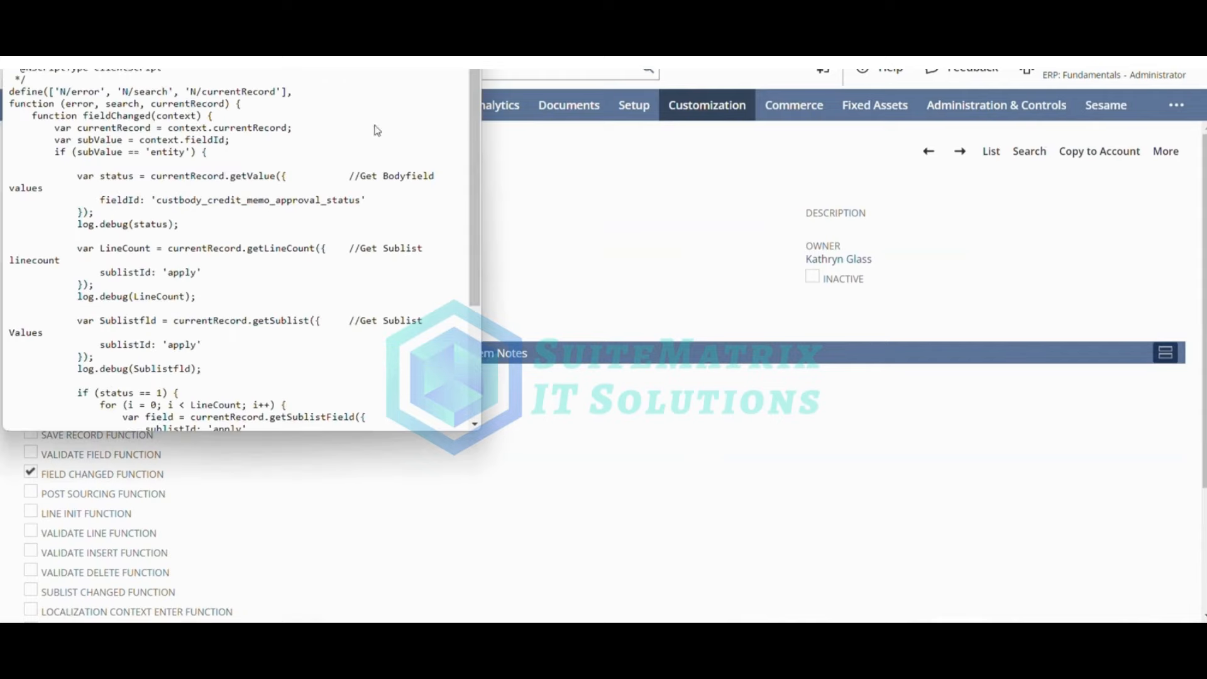
{"action": "key", "text": "super+Up"}
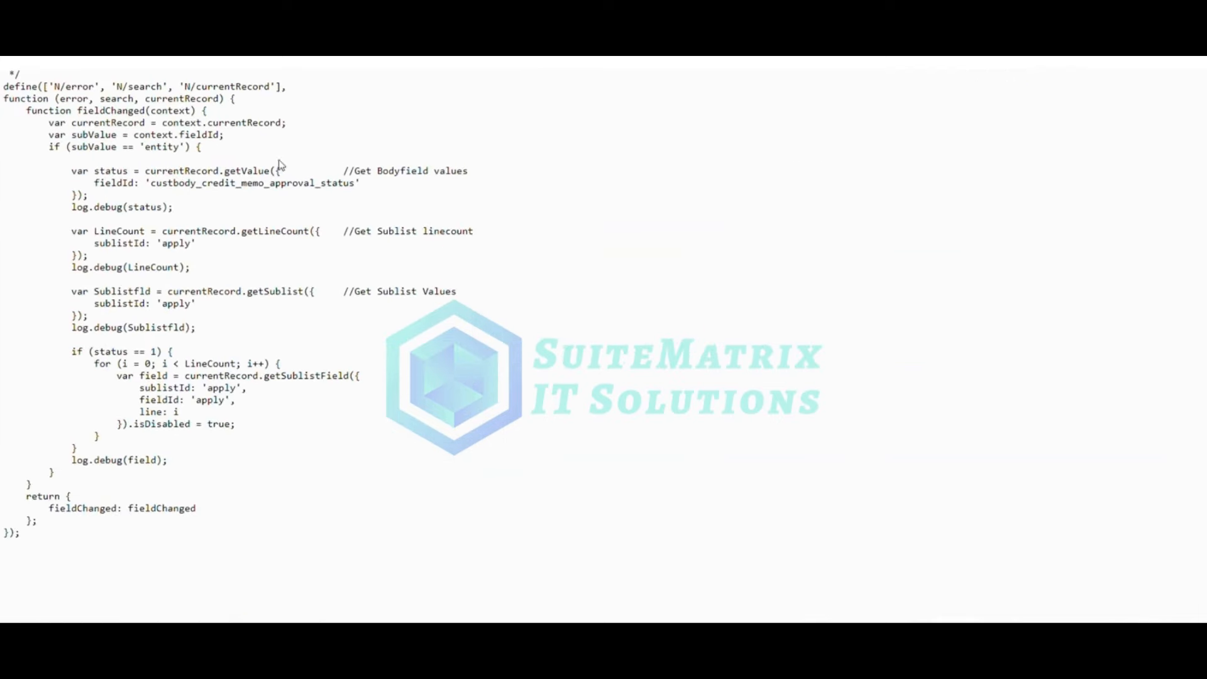
Examine the script's entity field check, its approval status lookup, and the block that disables the Apply sublist lines
{"action": "left_click_drag", "start_coordinate": [224, 135], "coordinate": [51, 145]}
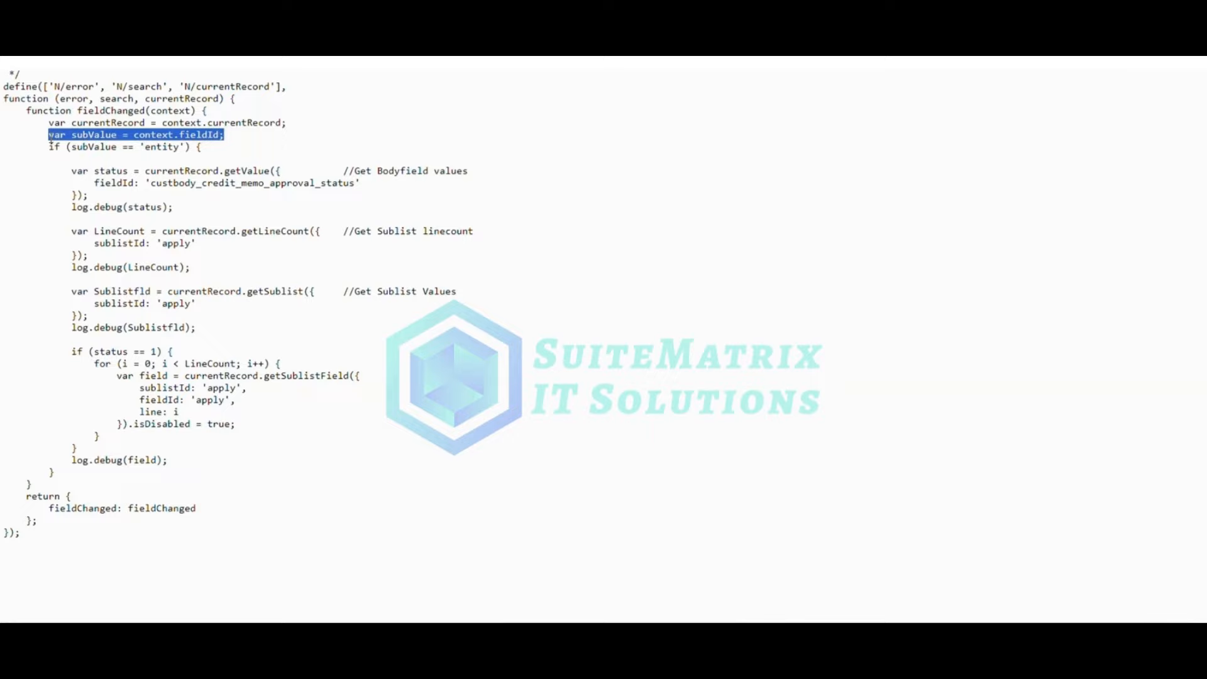
{"action": "left_click", "coordinate": [165, 159]}
{"action": "double_click", "coordinate": [162, 148]}
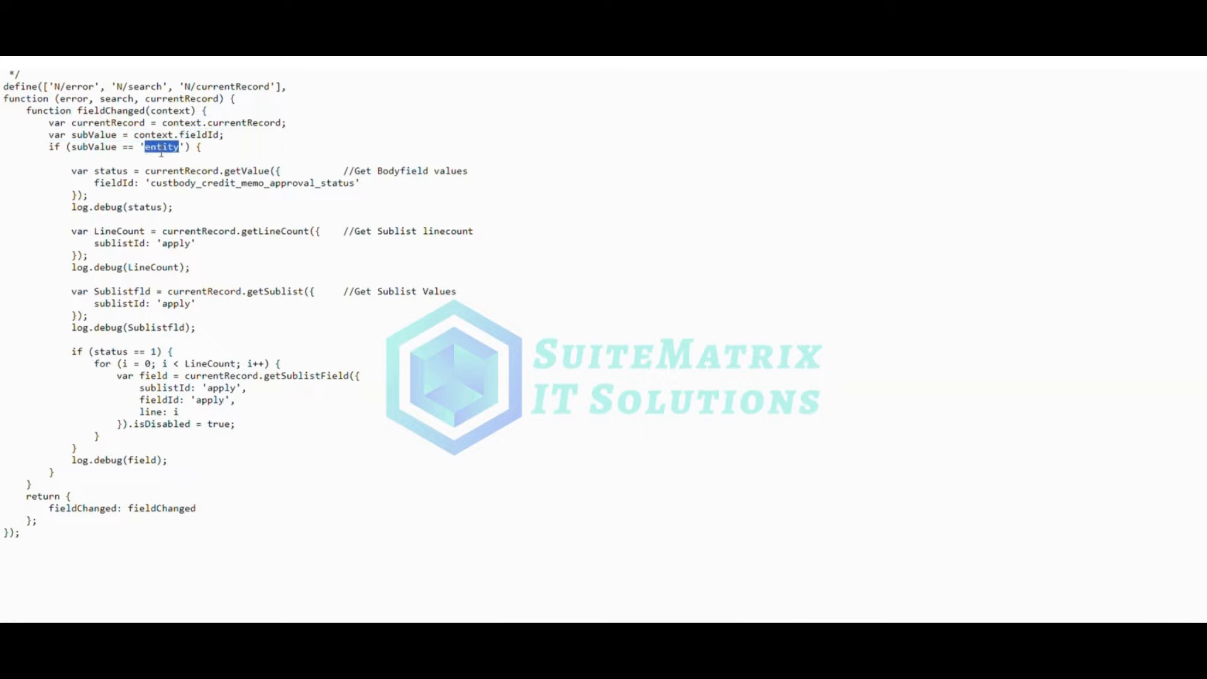
{"action": "left_click", "coordinate": [192, 195]}
{"action": "left_click_drag", "start_coordinate": [117, 183], "coordinate": [3, 167]}
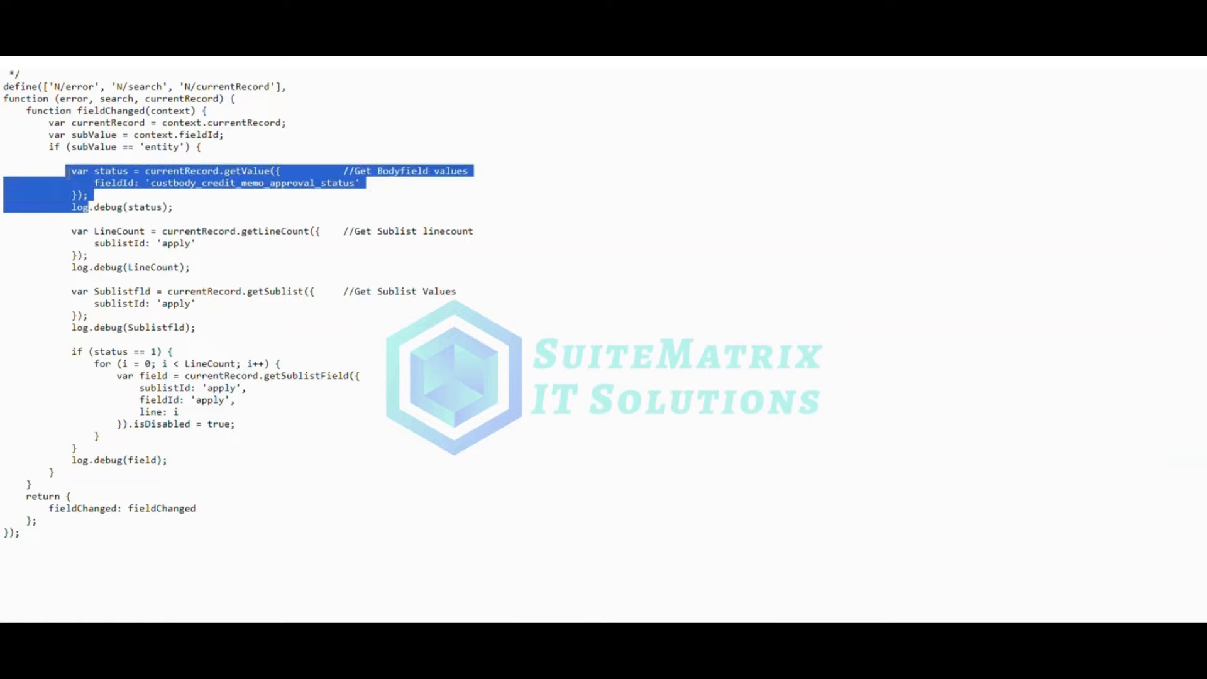
{"action": "left_click", "coordinate": [156, 206]}
{"action": "left_click_drag", "start_coordinate": [66, 349], "coordinate": [174, 464]}
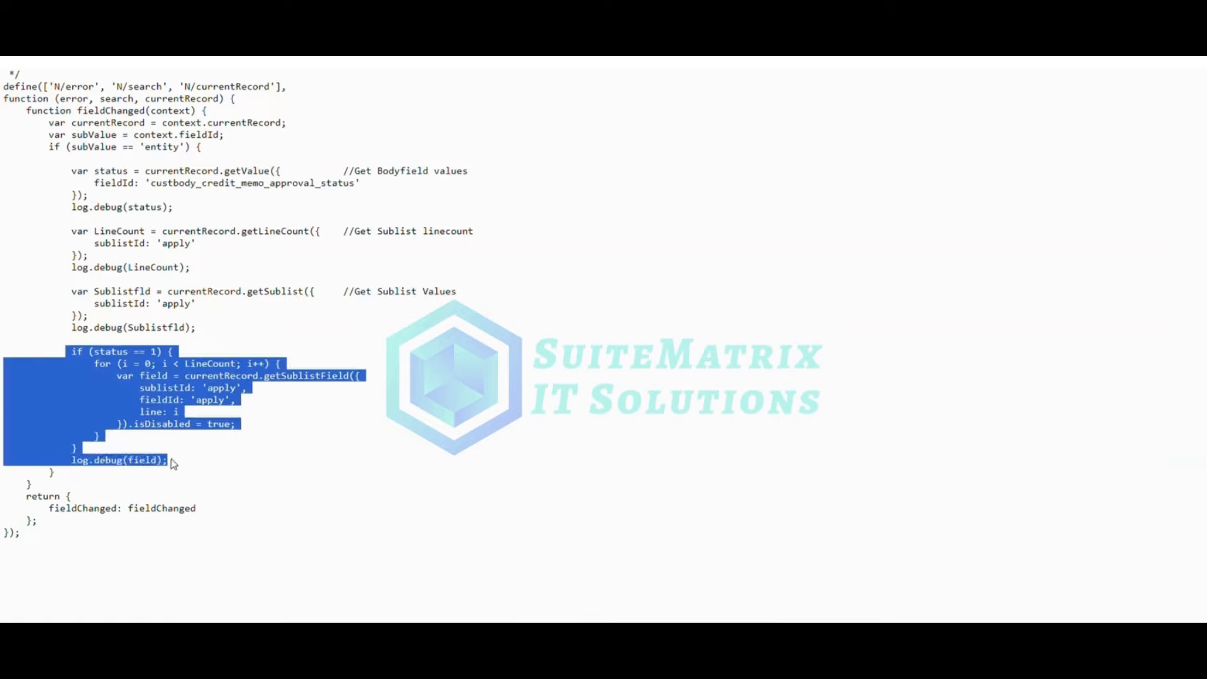
{"action": "left_click", "coordinate": [236, 439]}
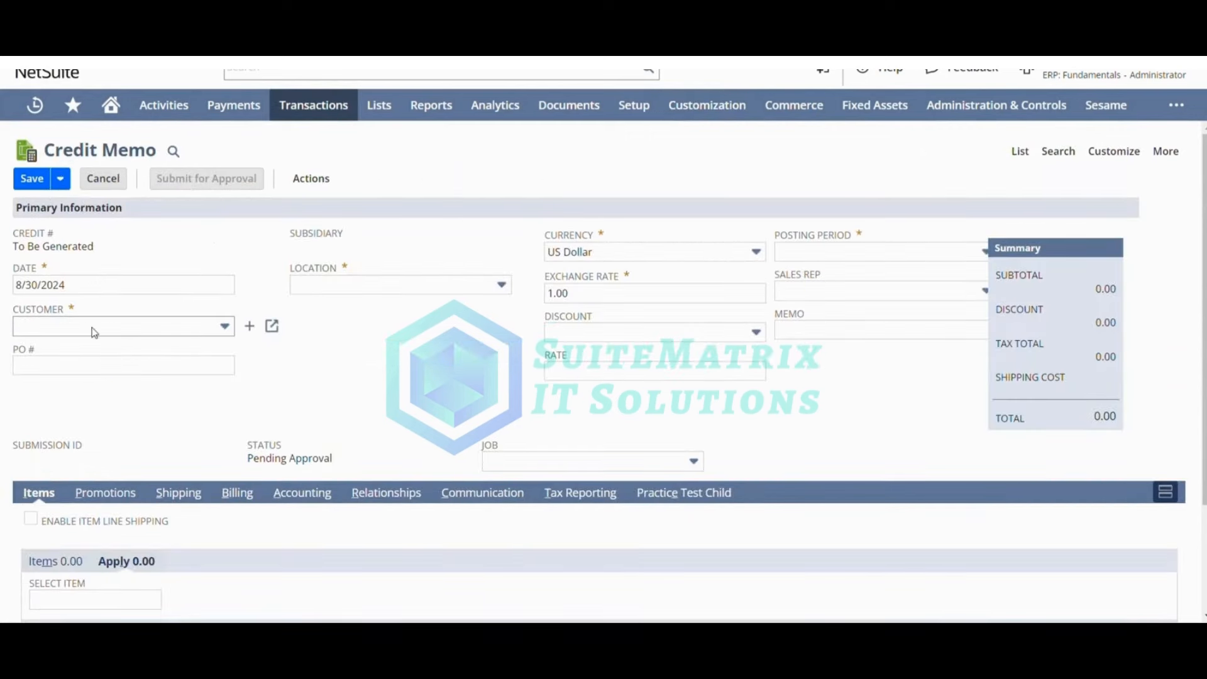
On the new credit memo, set the customer to Hooli and the location to Corporate HQ
{"action": "left_click", "coordinate": [165, 326]}
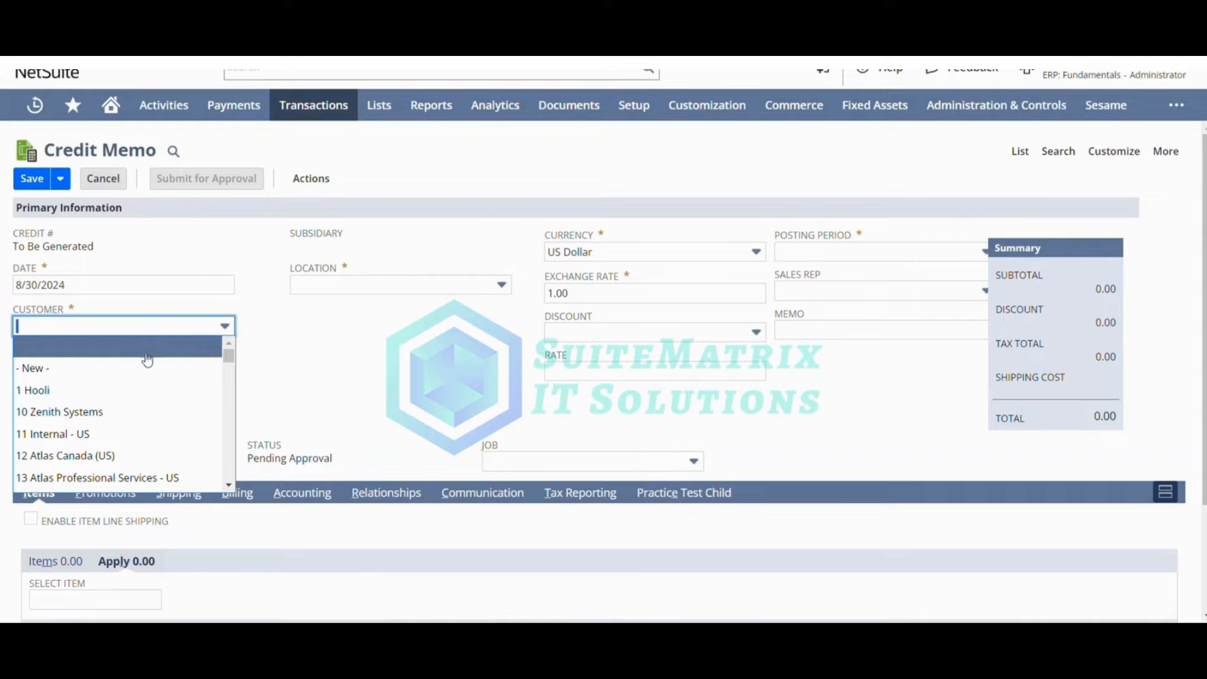
{"action": "left_click", "coordinate": [120, 395]}
{"action": "left_click", "coordinate": [338, 285]}
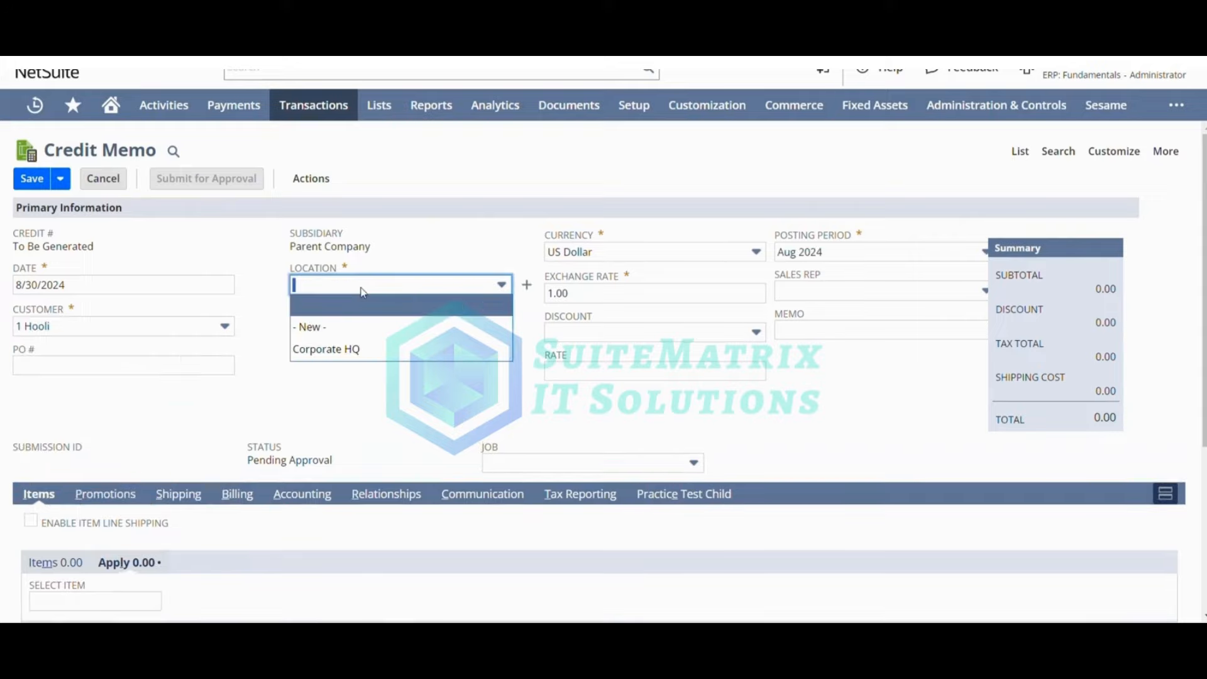
{"action": "left_click", "coordinate": [337, 354]}
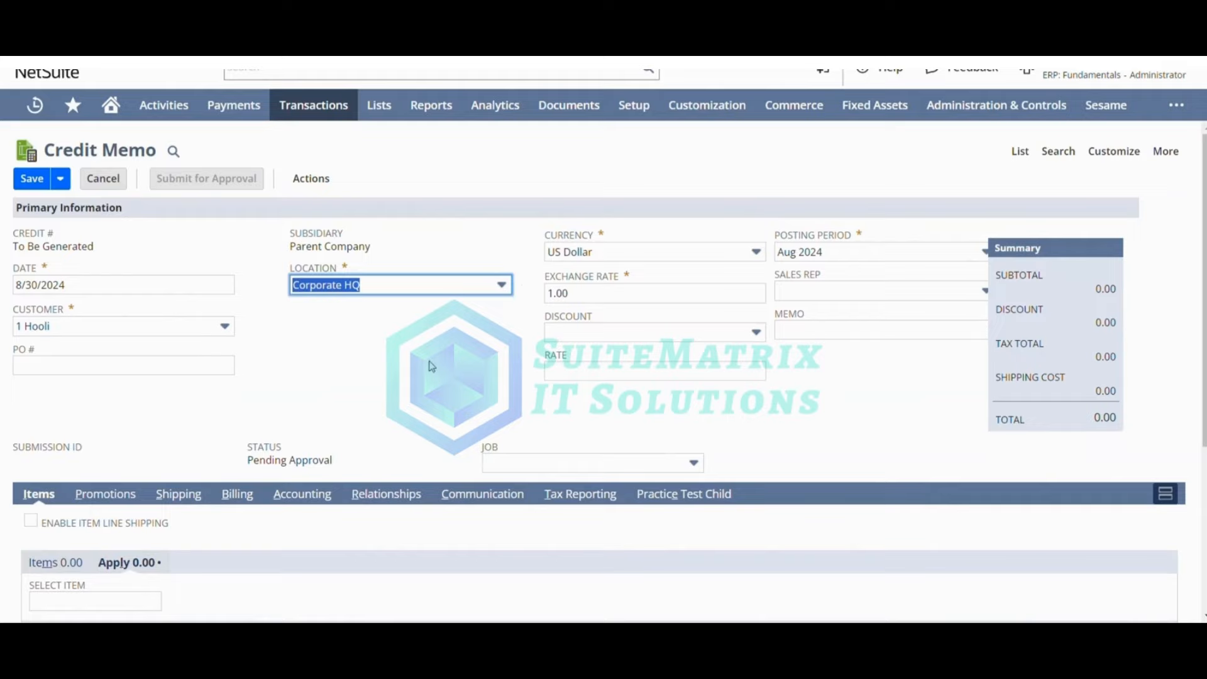
Add the ASUS PG348Q RoG SWIFT 34" Curved 21:9 QHD IPS G-Sync Monitor as an item line on the credit memo
{"action": "left_click", "coordinate": [56, 563]}
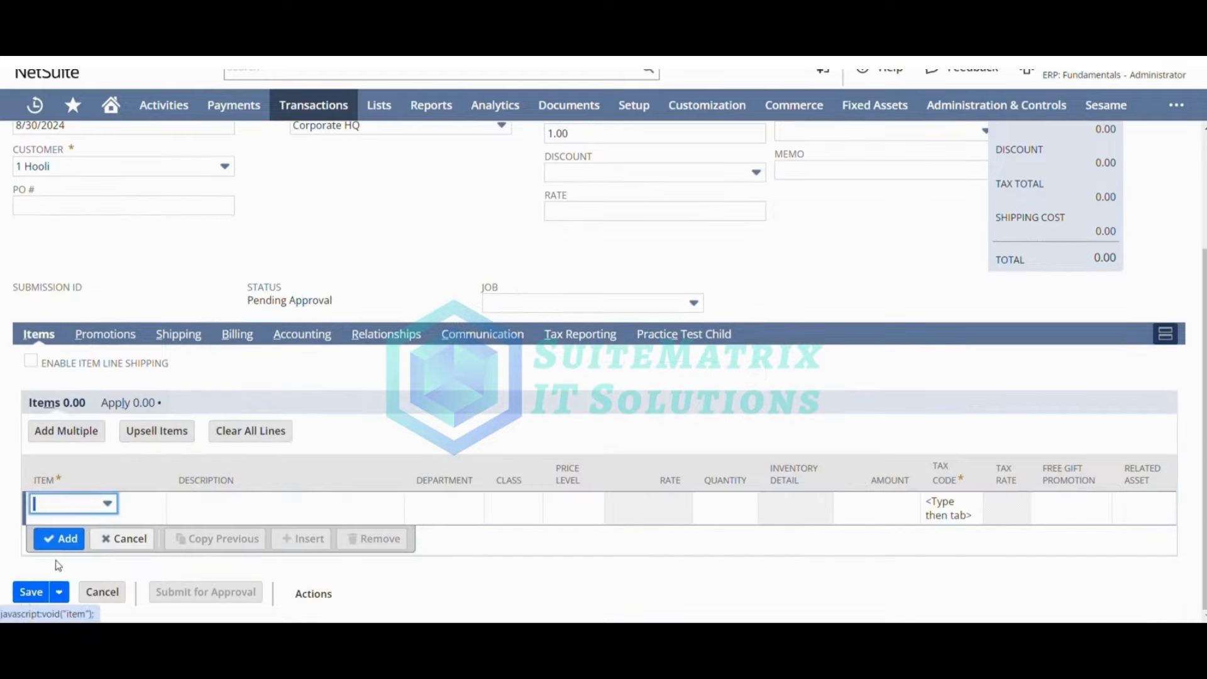
{"action": "left_click", "coordinate": [96, 503]}
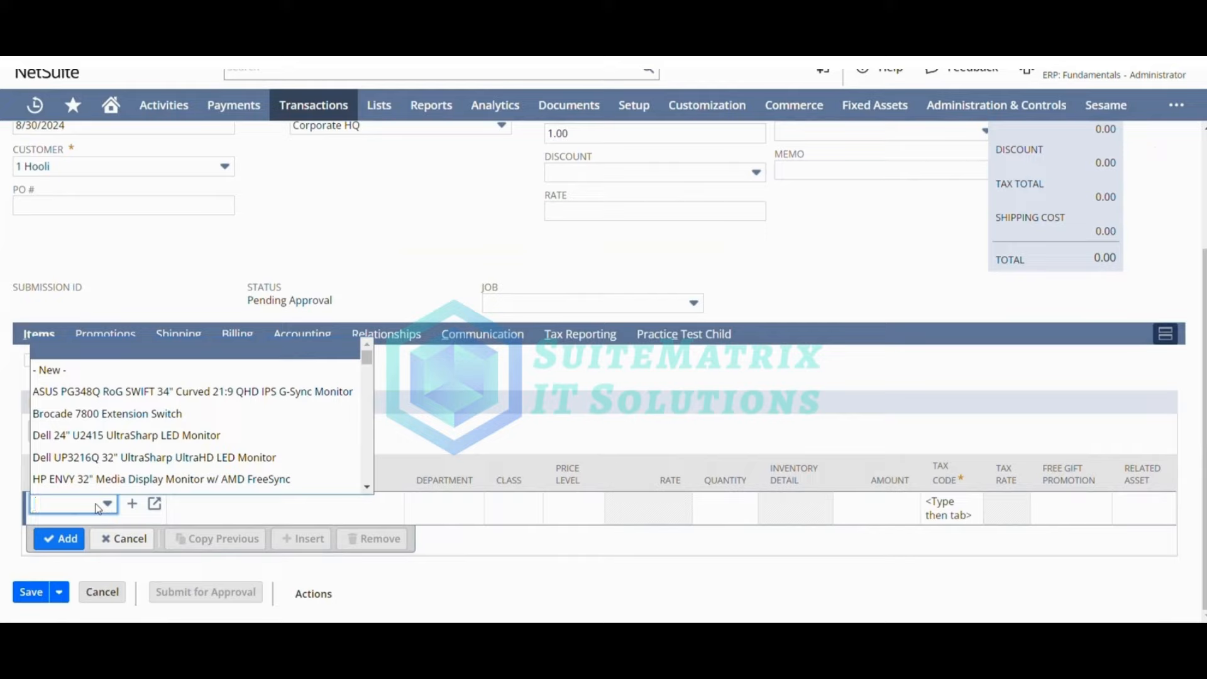
{"action": "left_click", "coordinate": [130, 392]}
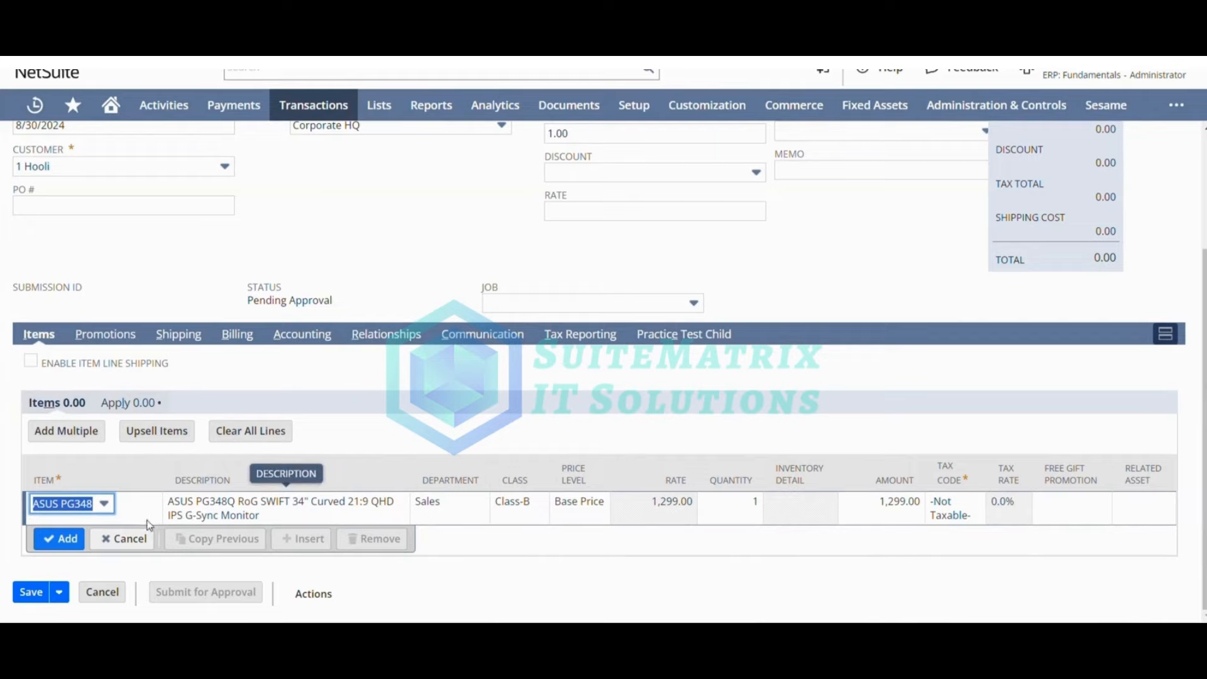
{"action": "left_click", "coordinate": [55, 540]}
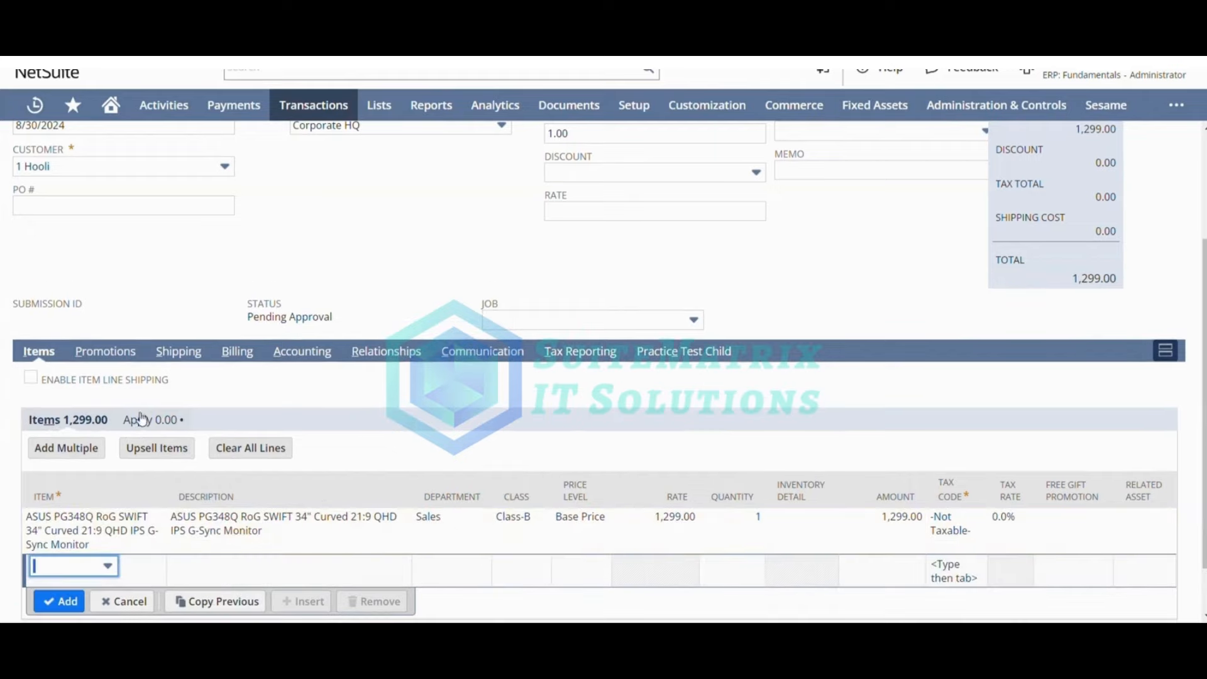
Check the Apply checkboxes of the customer's invoices and save the credit memo
{"action": "left_click", "coordinate": [146, 420]}
{"action": "scroll", "coordinate": [113, 541], "scroll_direction": "down", "scroll_amount": 2}
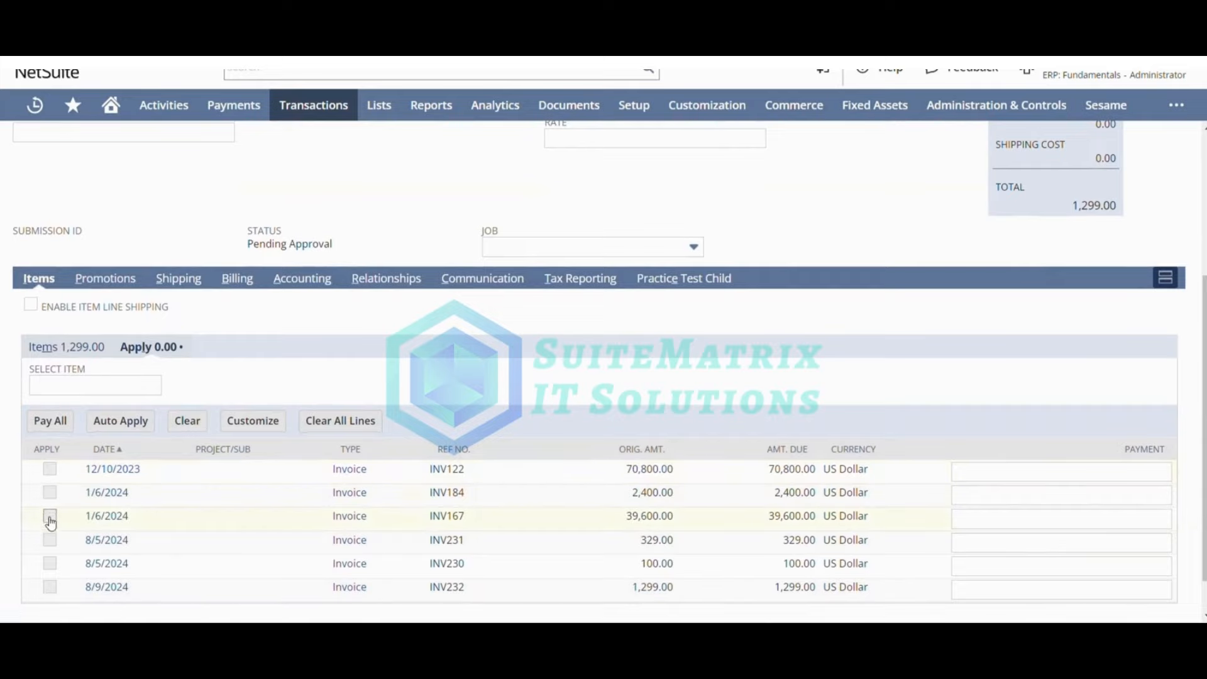
{"action": "scroll", "coordinate": [38, 566], "scroll_direction": "down", "scroll_amount": 1}
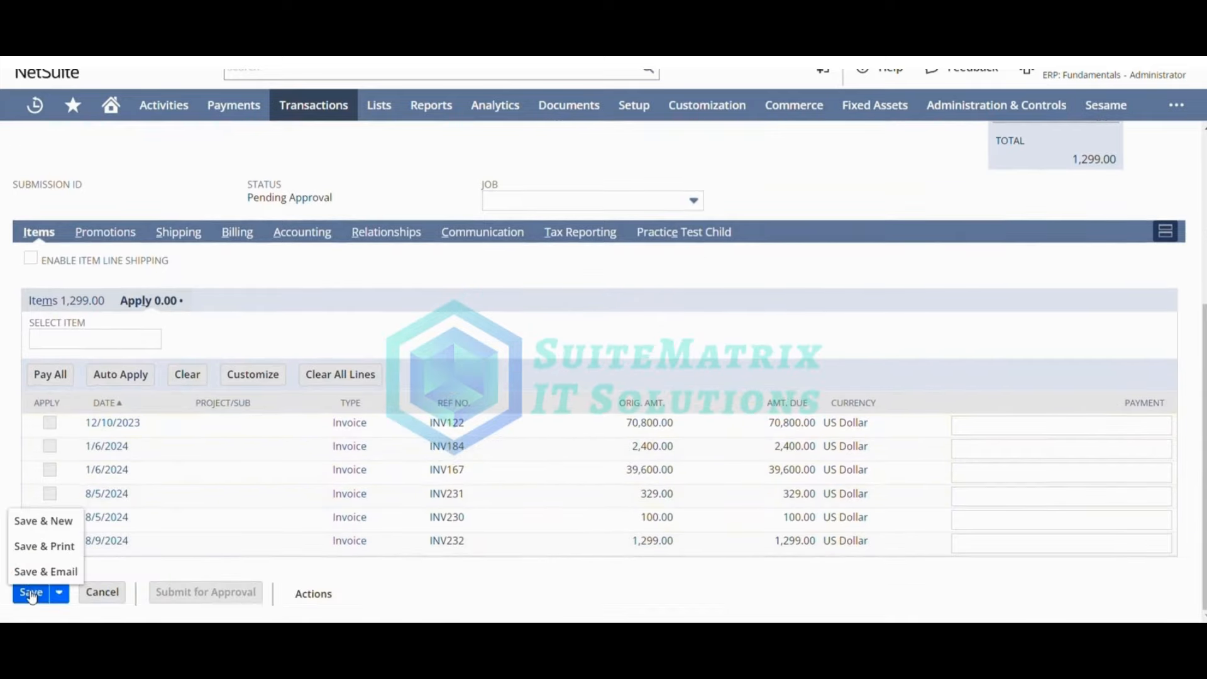
{"action": "left_click", "coordinate": [31, 594]}
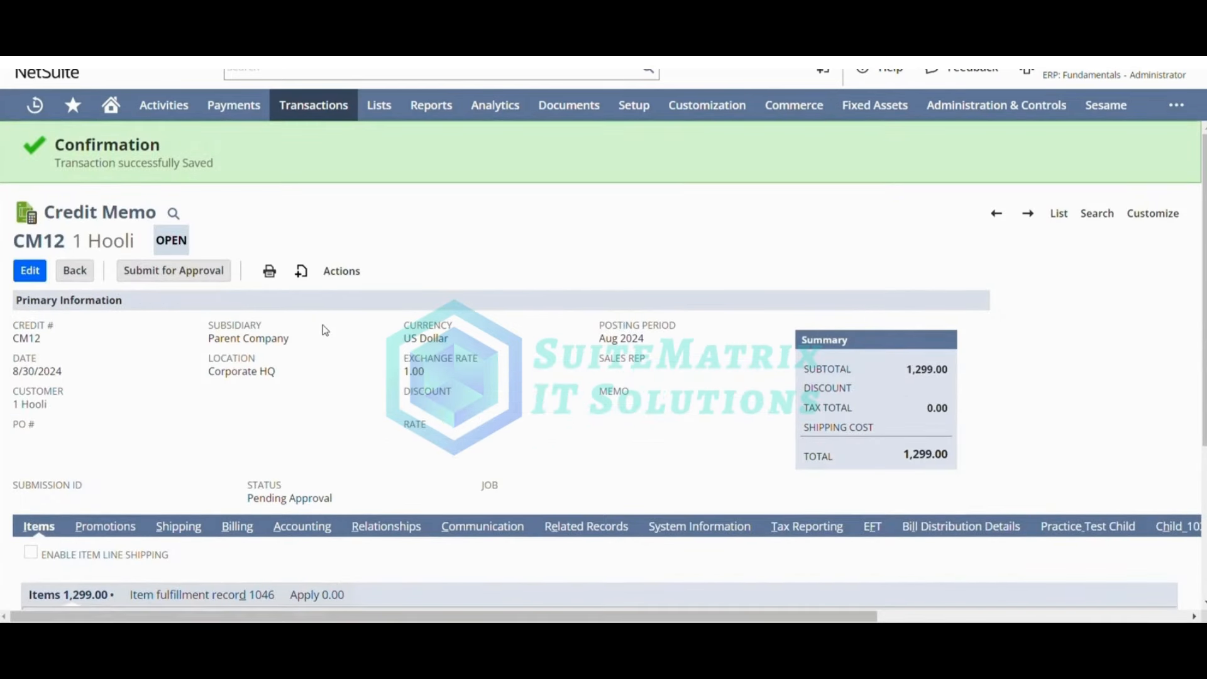
Submit the saved credit memo for approval, reject it, and check its status
{"action": "left_click", "coordinate": [174, 277]}
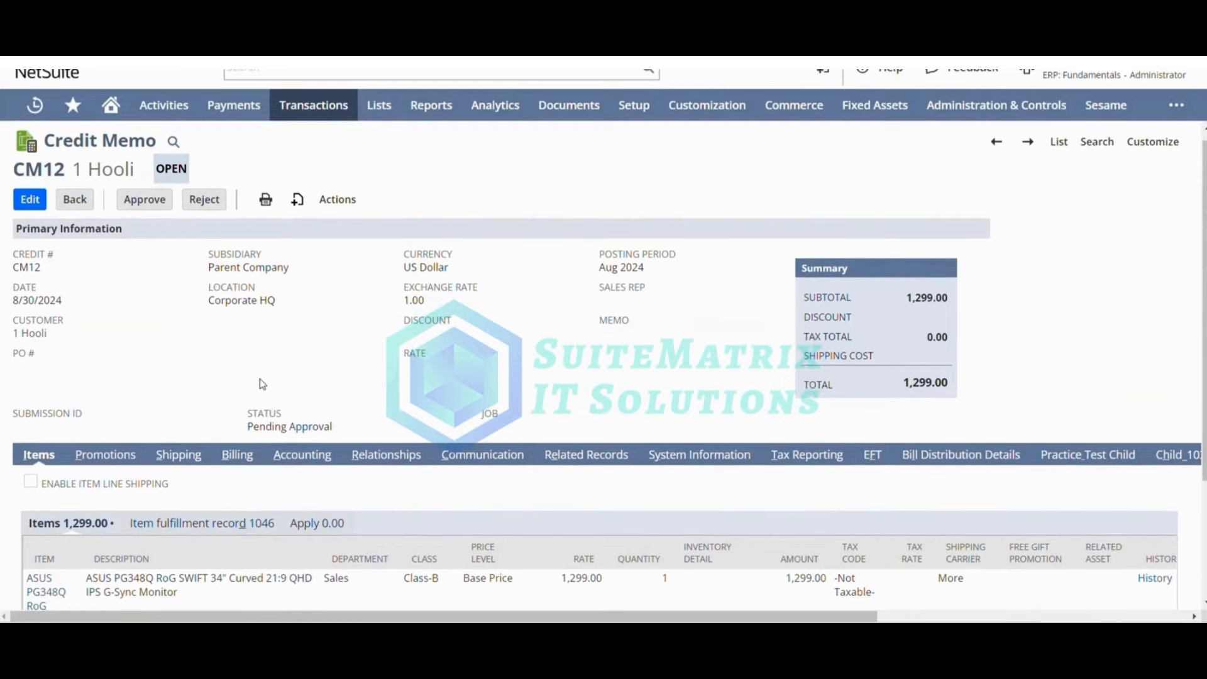
{"action": "mouse_move", "coordinate": [1031, 77]}
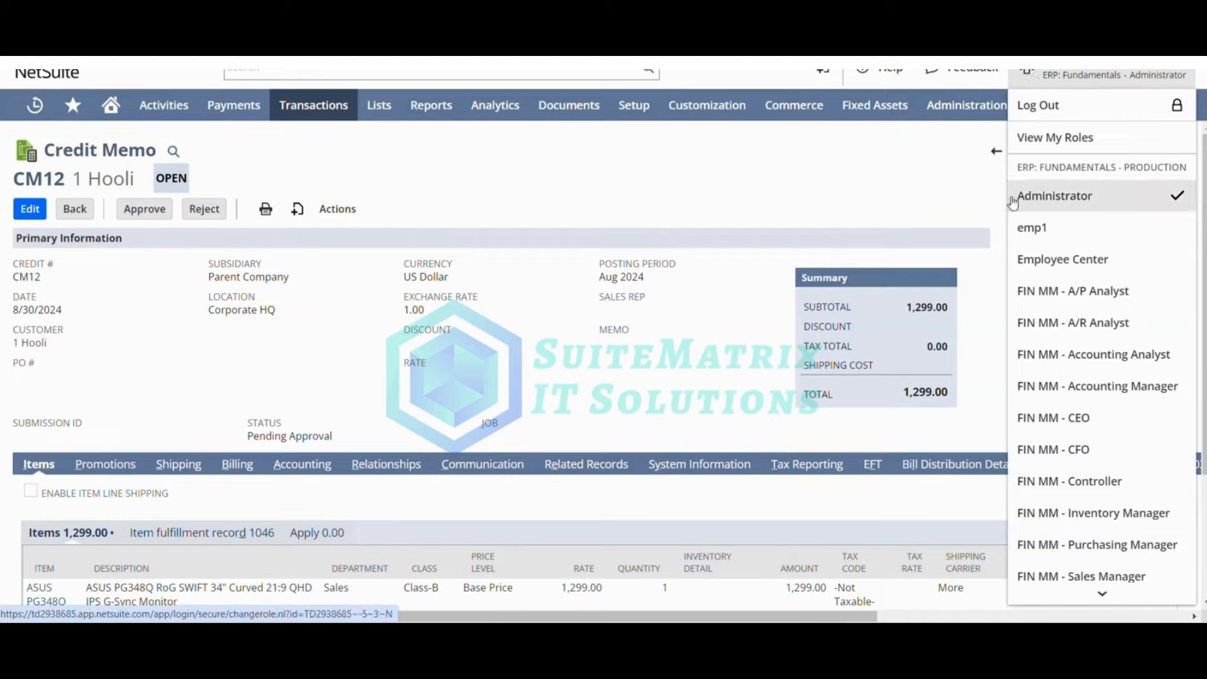
{"action": "left_click", "coordinate": [204, 210]}
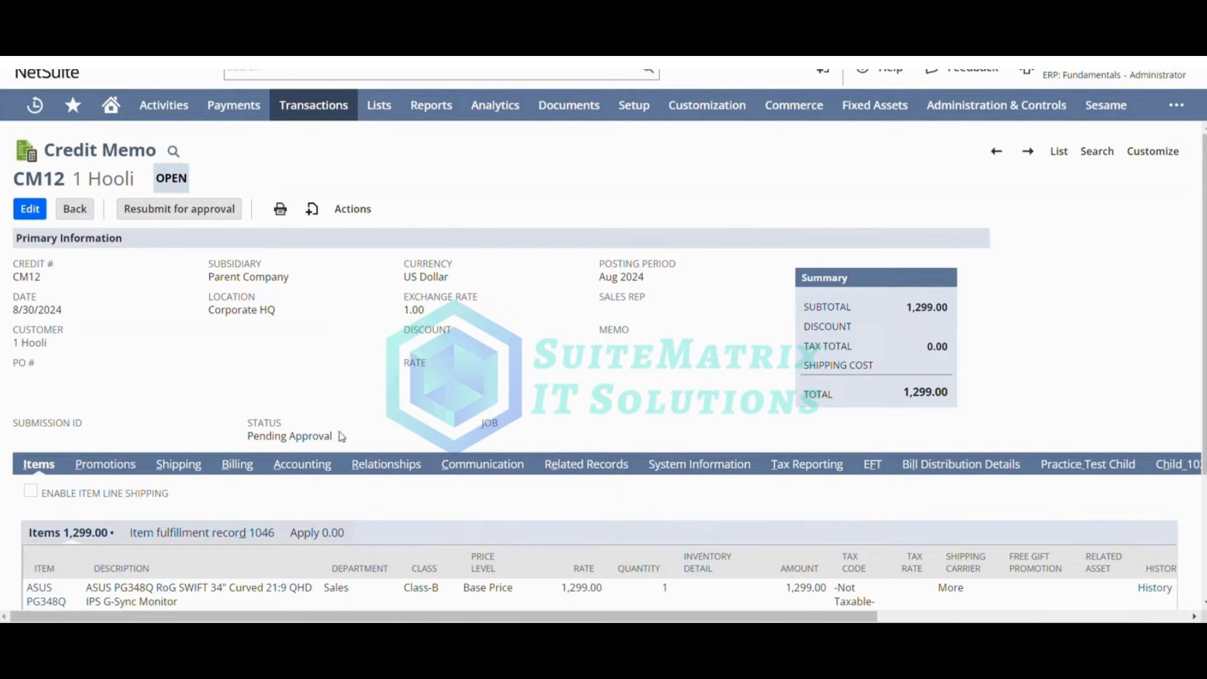
{"action": "left_click_drag", "start_coordinate": [339, 437], "coordinate": [234, 422]}
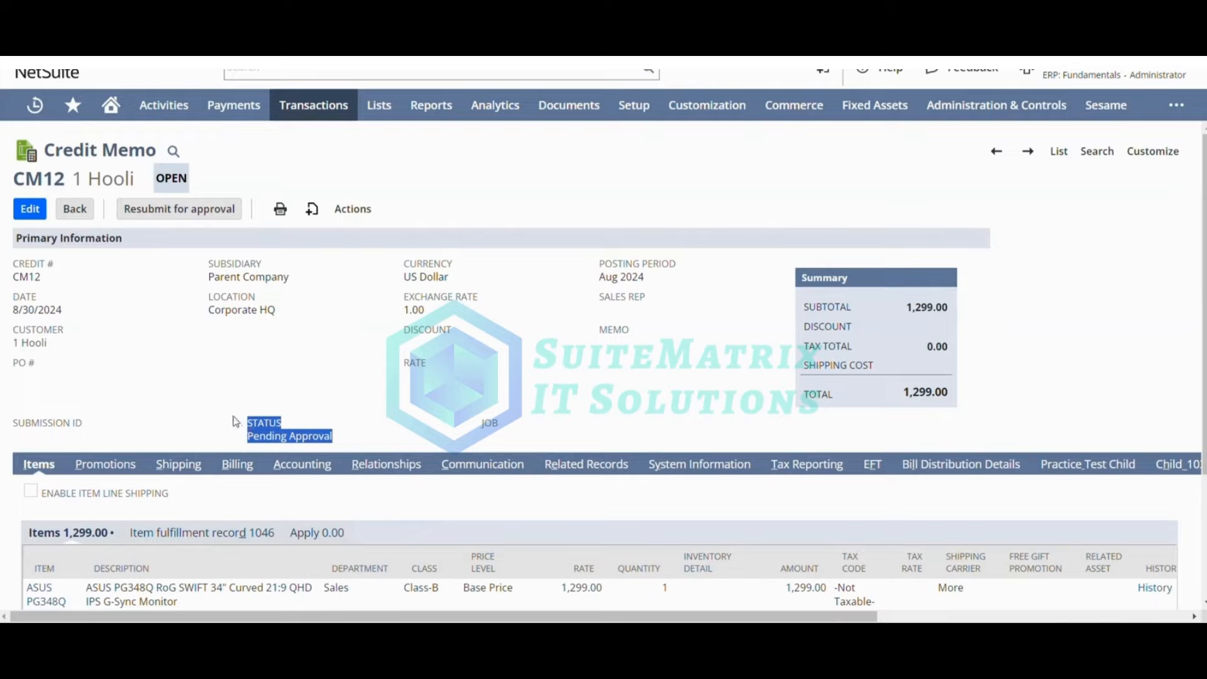
Resubmit the rejected credit memo for approval, approve it, and check its status
{"action": "left_click", "coordinate": [178, 211]}
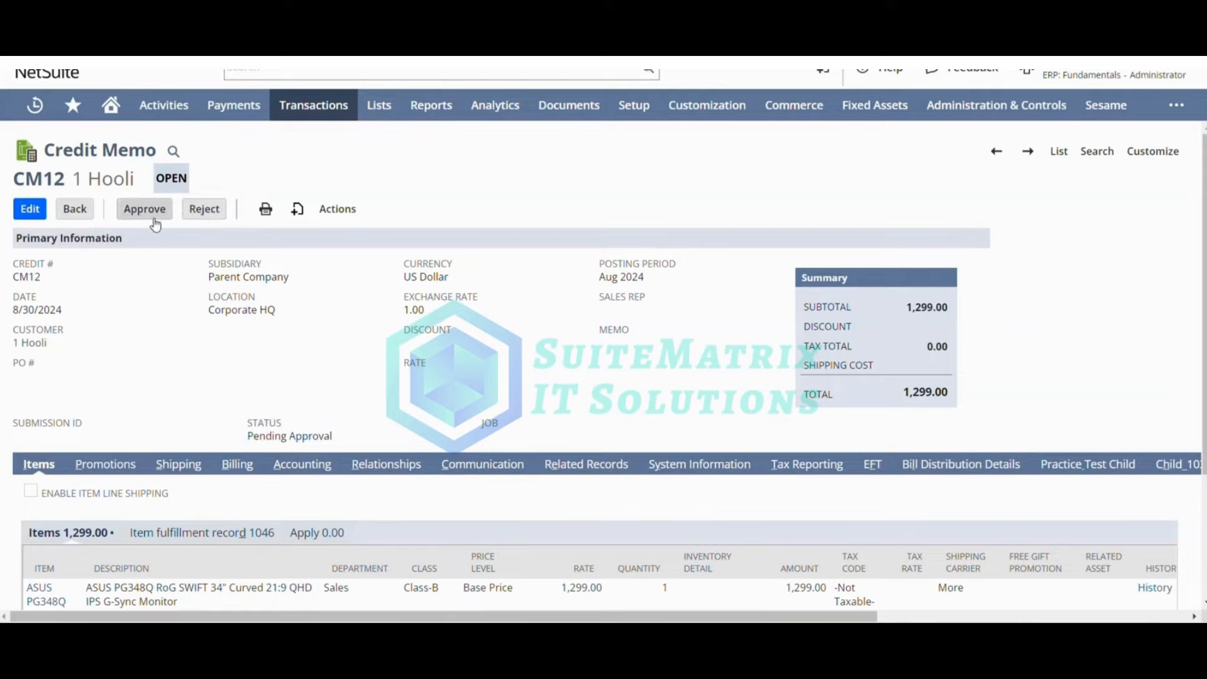
{"action": "left_click", "coordinate": [151, 213]}
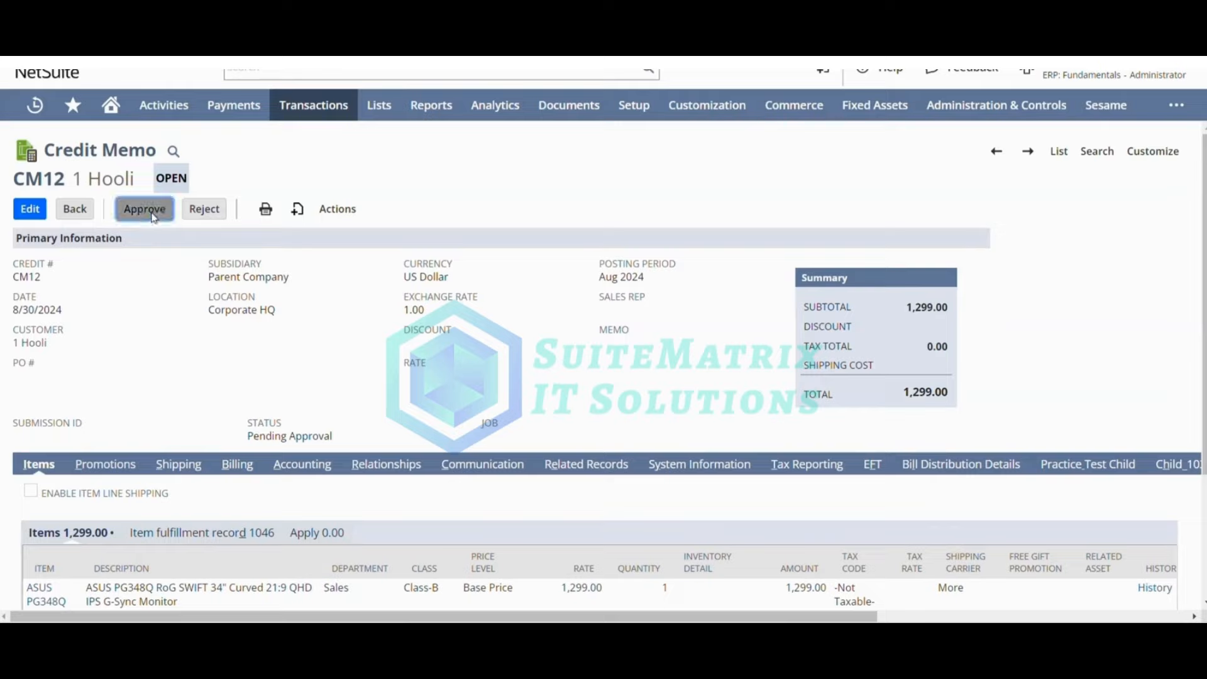
{"action": "left_click_drag", "start_coordinate": [313, 445], "coordinate": [242, 431]}
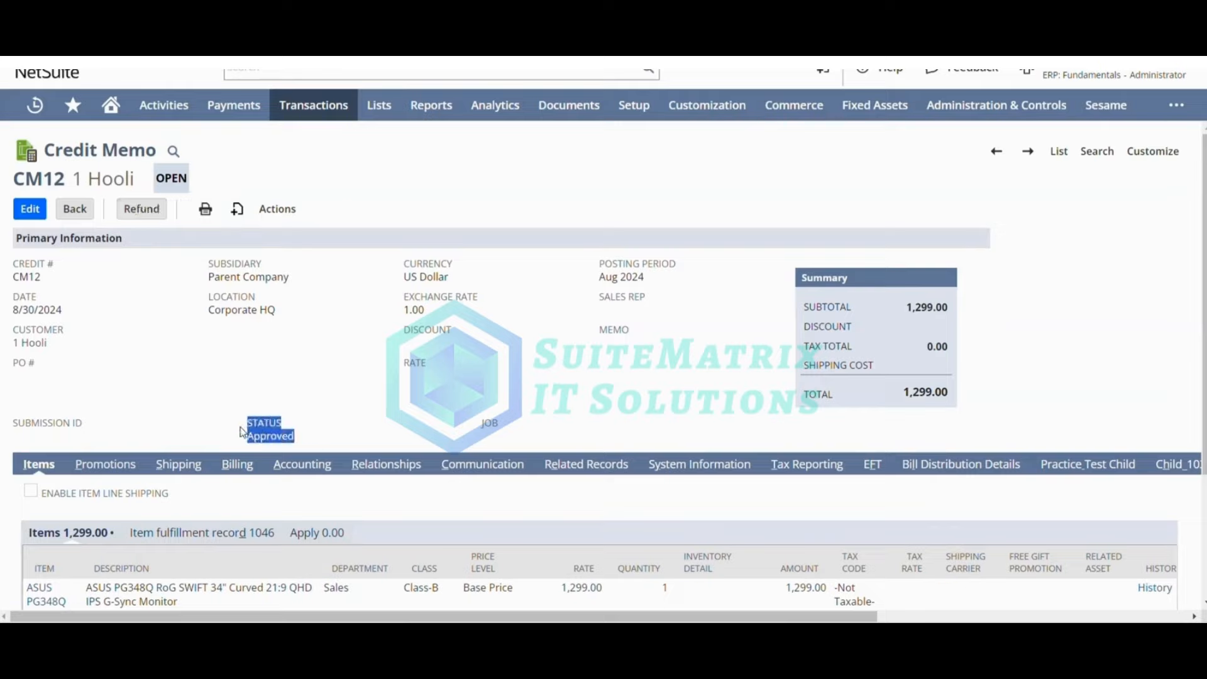
{"action": "left_click", "coordinate": [196, 385]}
Edit the approved credit memo to apply it to the invoice dated 12/10/2023, and save it
{"action": "left_click", "coordinate": [30, 217]}
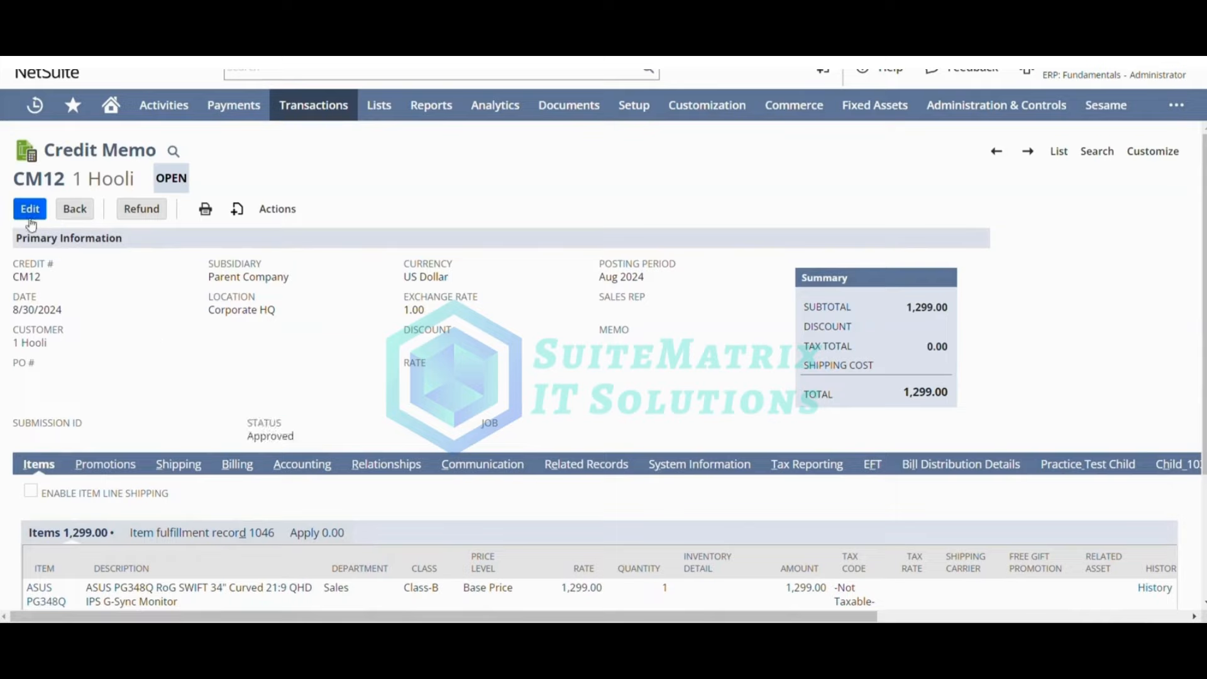
{"action": "scroll", "coordinate": [162, 356], "scroll_direction": "down", "scroll_amount": 1}
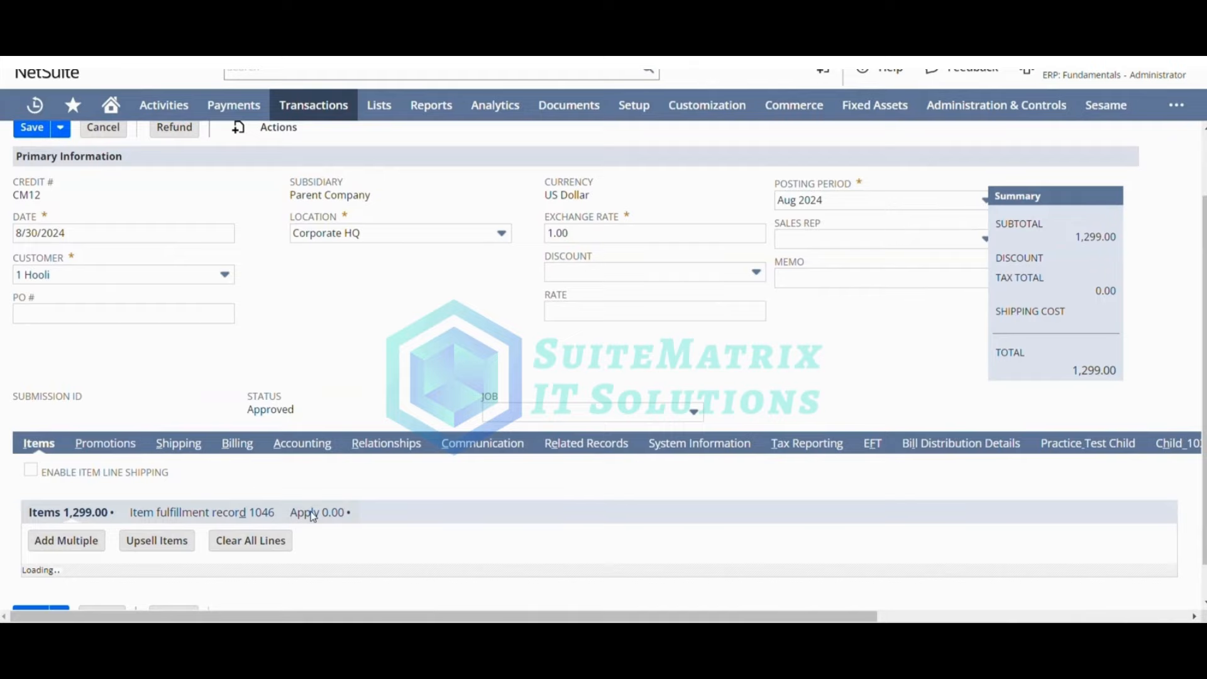
{"action": "scroll", "coordinate": [313, 515], "scroll_direction": "down", "scroll_amount": 2}
{"action": "scroll", "coordinate": [293, 497], "scroll_direction": "down", "scroll_amount": 1}
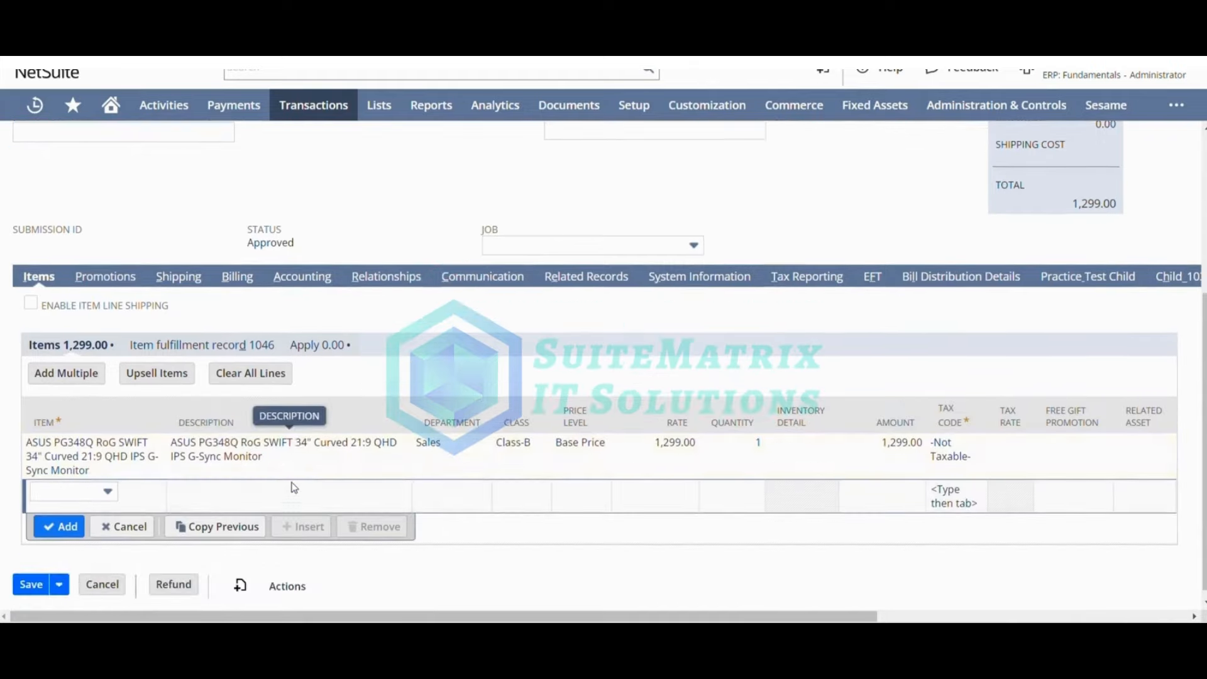
{"action": "left_click", "coordinate": [315, 347]}
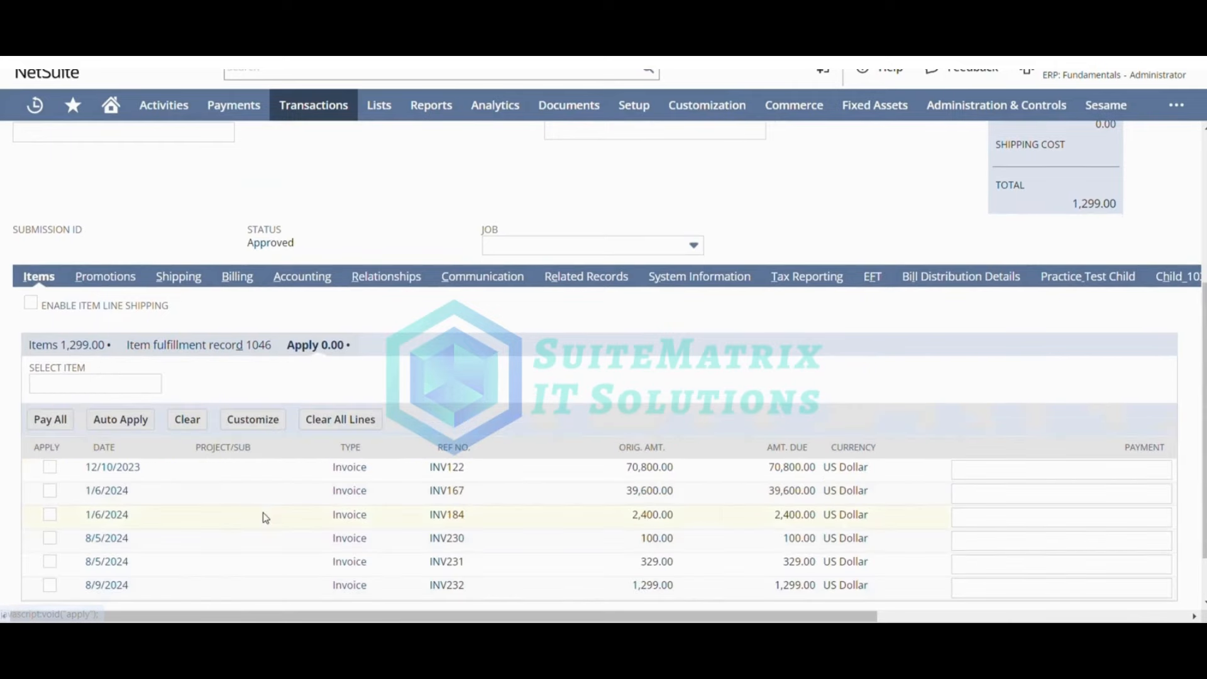
{"action": "scroll", "coordinate": [229, 503], "scroll_direction": "down", "scroll_amount": 1}
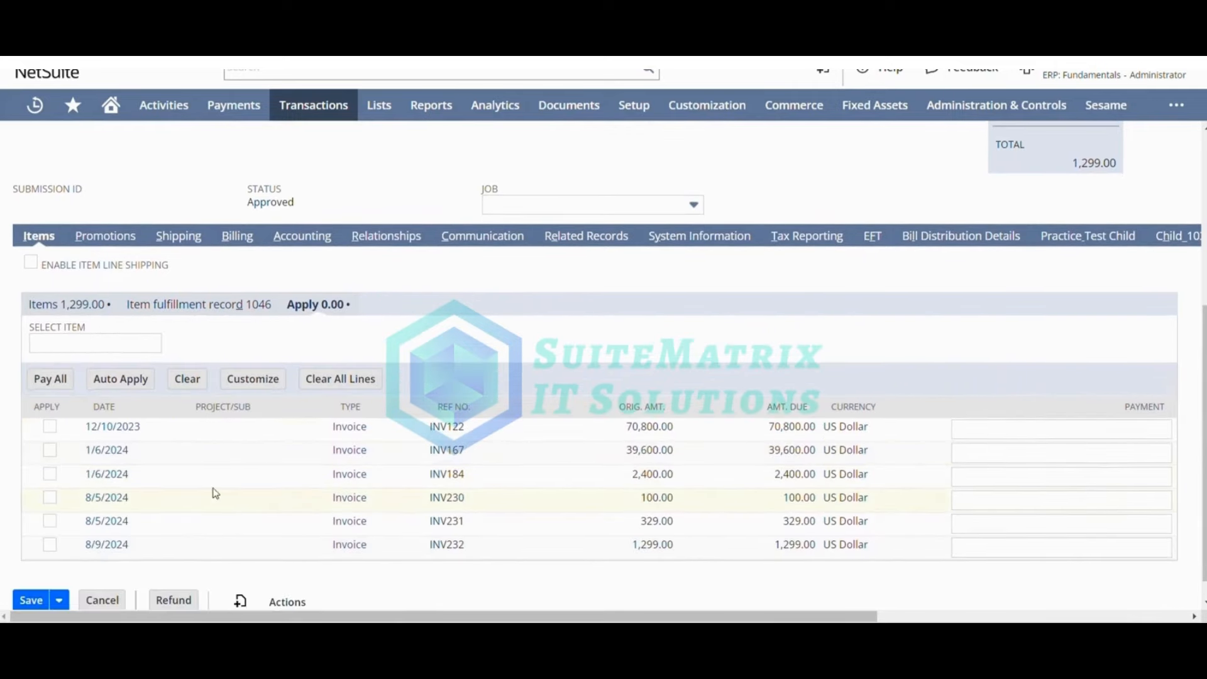
{"action": "left_click", "coordinate": [49, 427]}
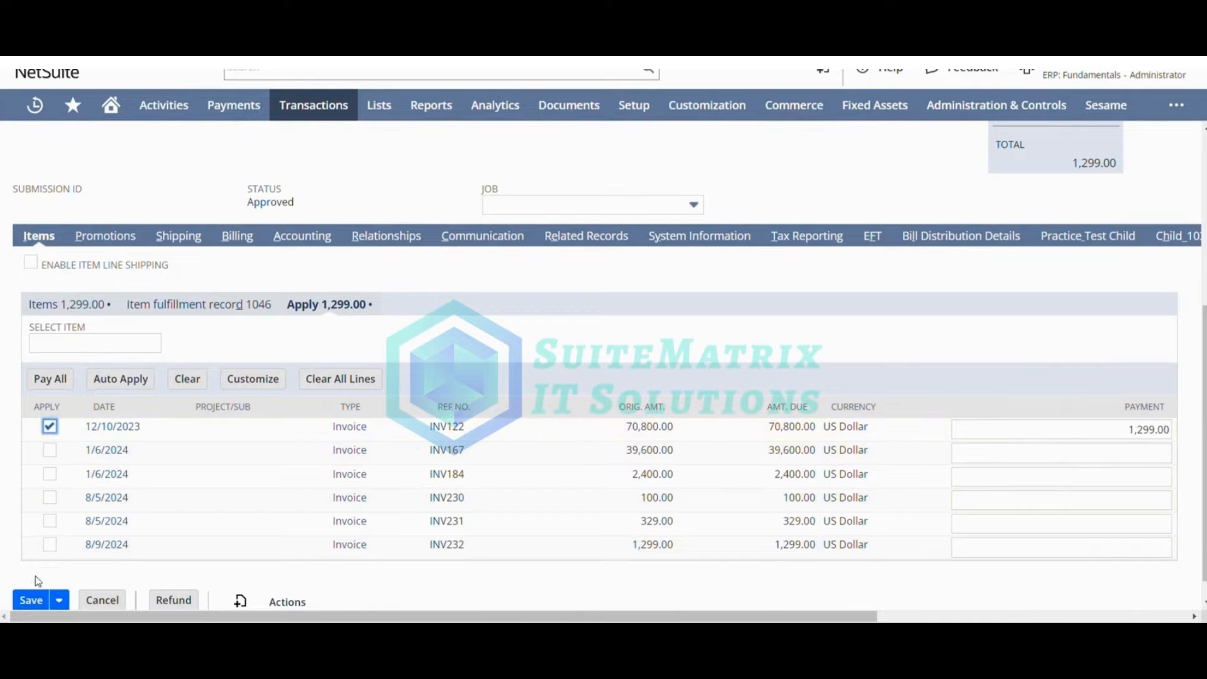
{"action": "left_click", "coordinate": [36, 600]}
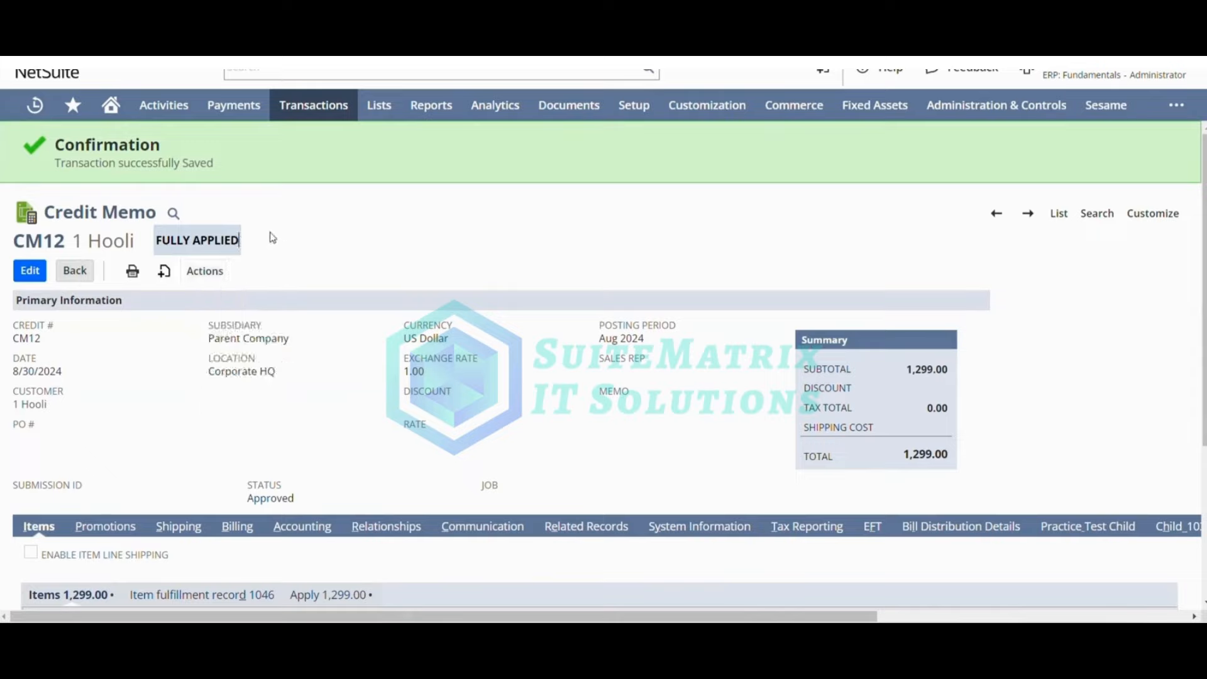
Check the saved credit memo's application status and its applied invoices
{"action": "left_click_drag", "start_coordinate": [272, 238], "coordinate": [90, 233]}
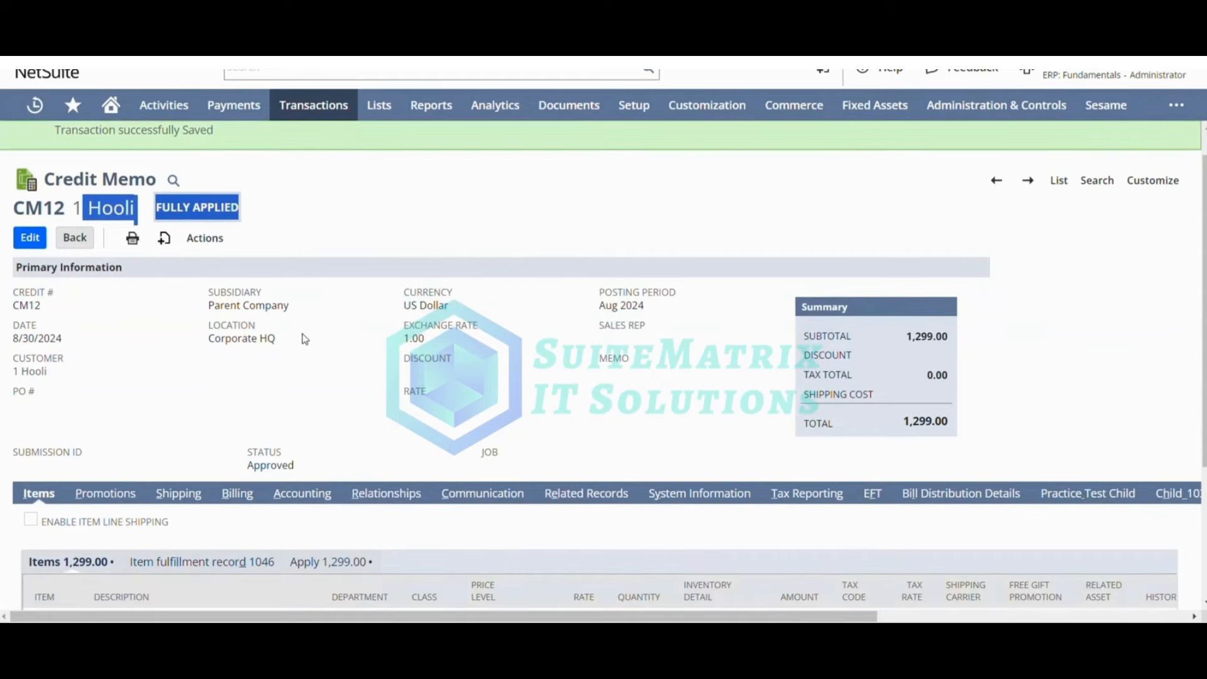
{"action": "scroll", "coordinate": [302, 337], "scroll_direction": "down", "scroll_amount": 3}
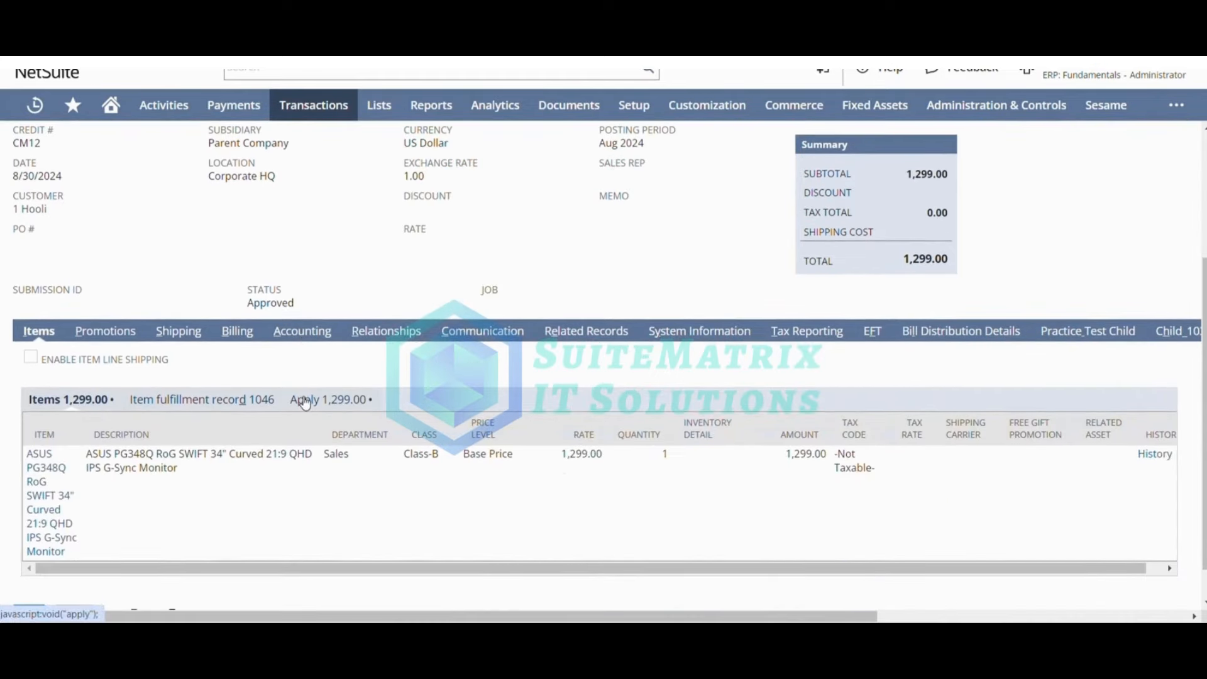